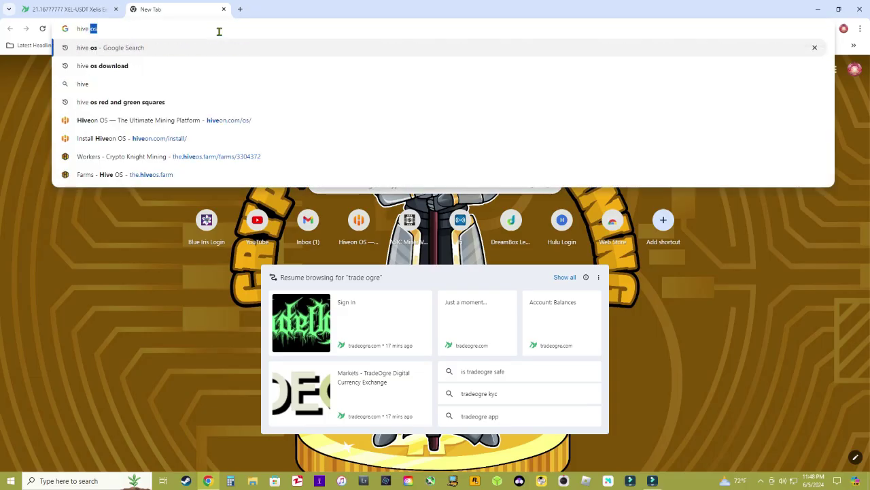
# Step: Search for hive os, go to the Hiveon OS site and sign in to the Farms dashboard
pyautogui.press('Return')
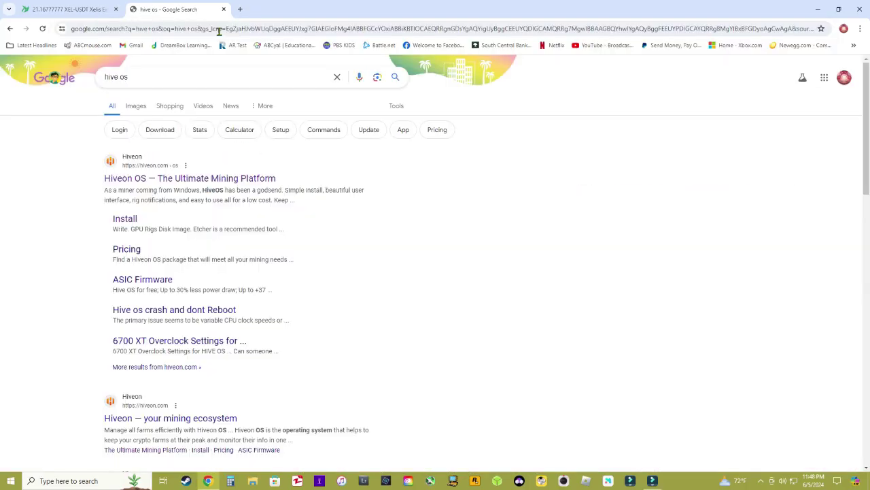
pyautogui.click(205, 181)
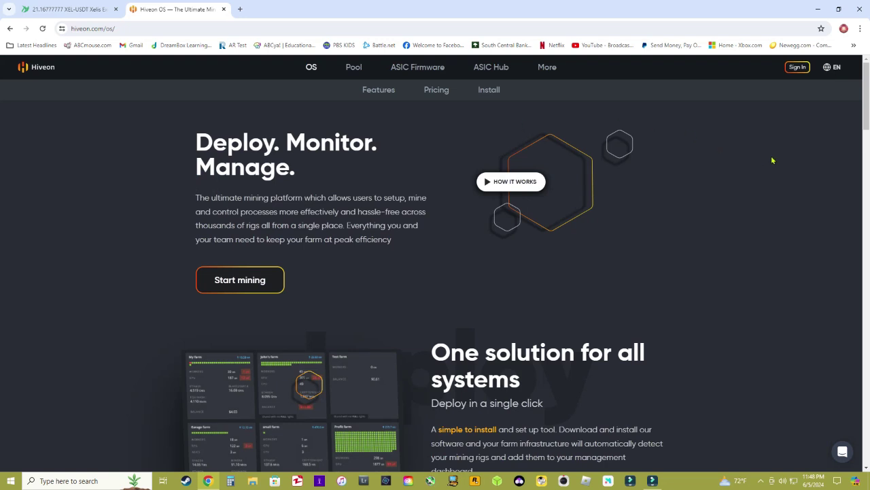
pyautogui.click(798, 66)
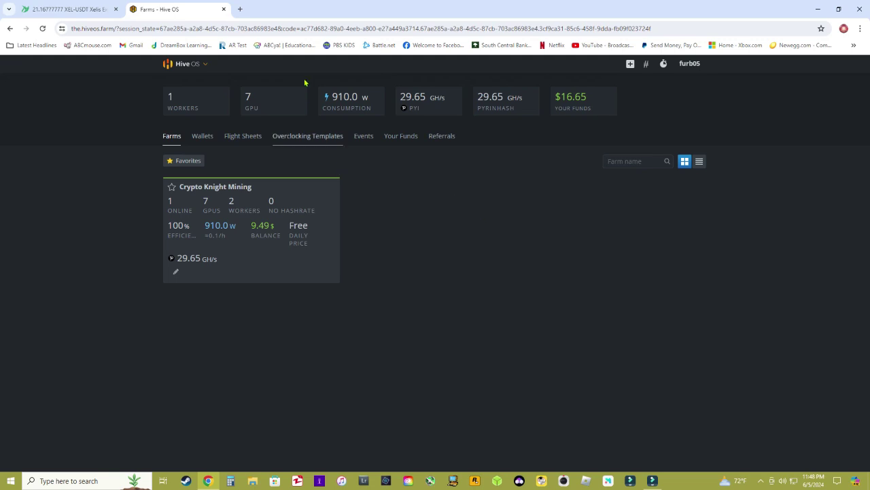
# Step: Filter TradeOgre balances for 'xel' and copy the Xelis deposit address
pyautogui.click(241, 11)
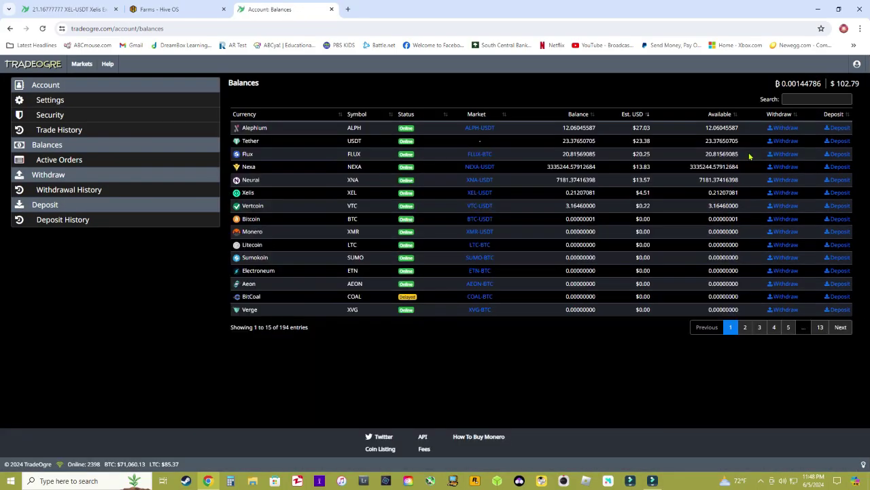
pyautogui.click(794, 98)
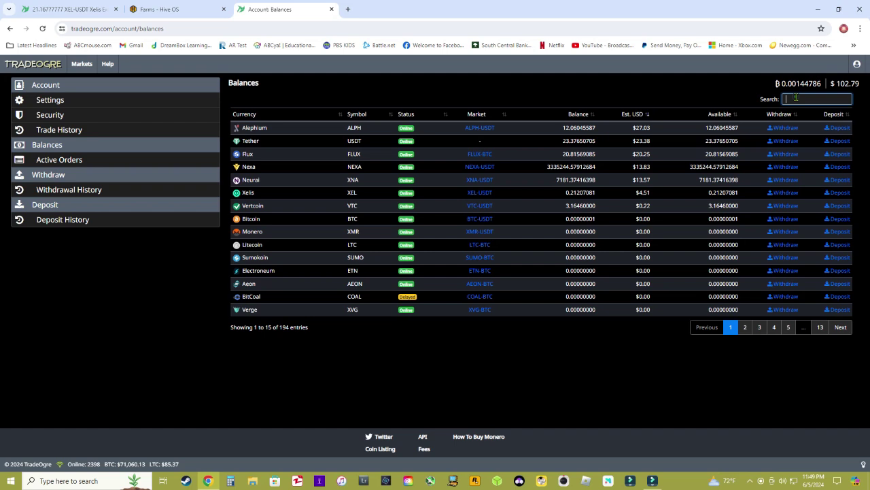
pyautogui.write('xel')
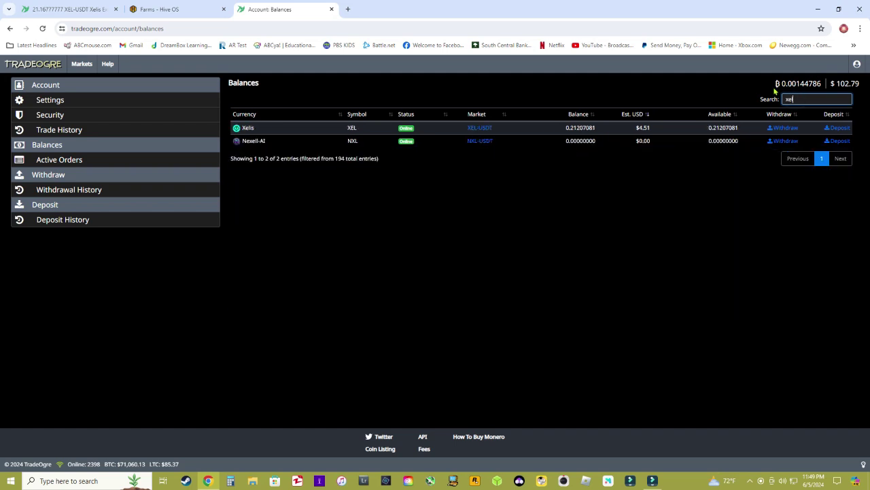
pyautogui.click(839, 128)
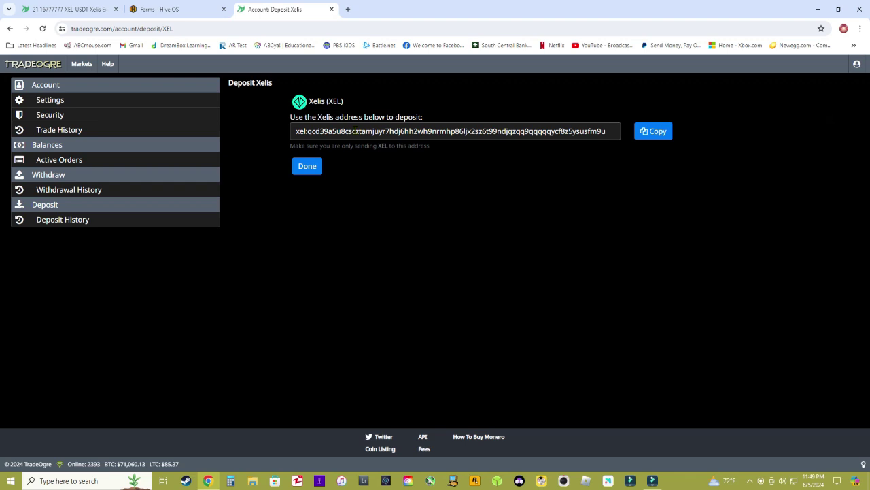
pyautogui.click(645, 131)
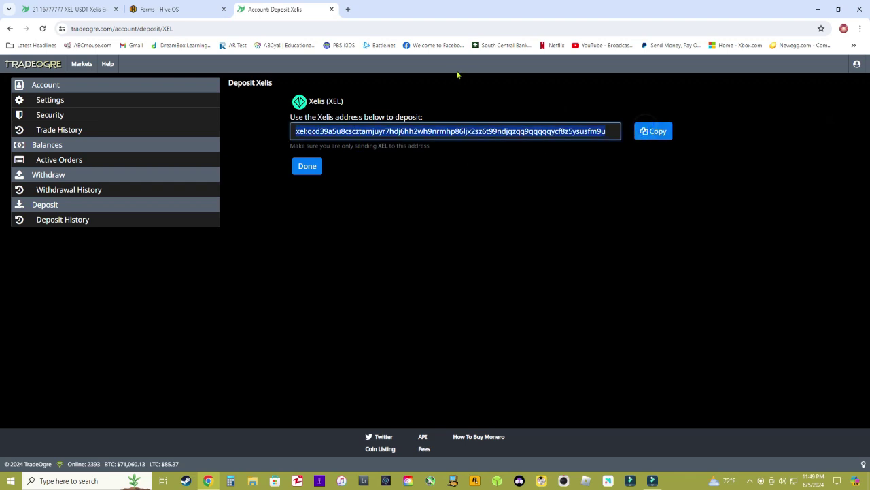
# Step: Add a new XEL wallet with the pasted TradeOgre address, named 'XEL on Trade Ogre'
pyautogui.click(183, 9)
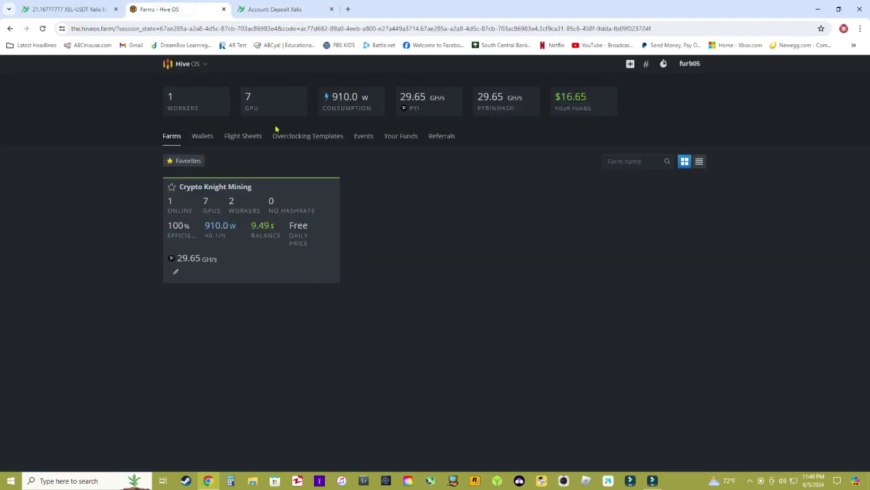
pyautogui.click(199, 136)
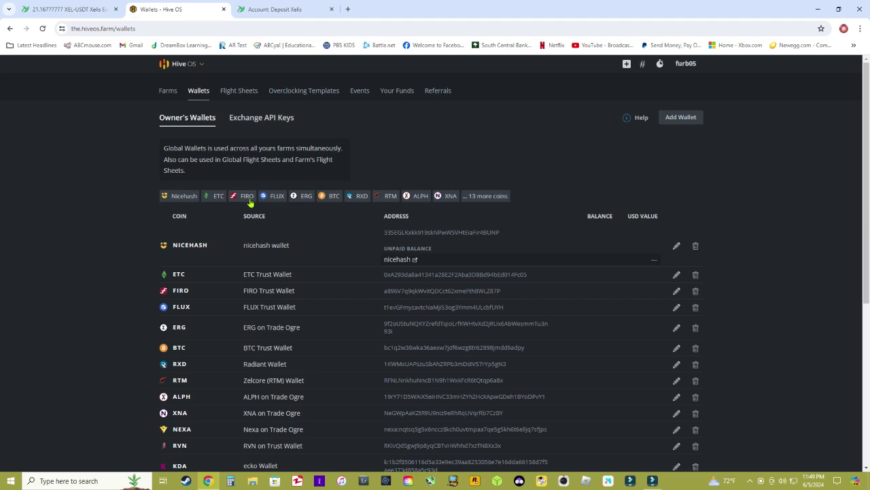
pyautogui.click(685, 118)
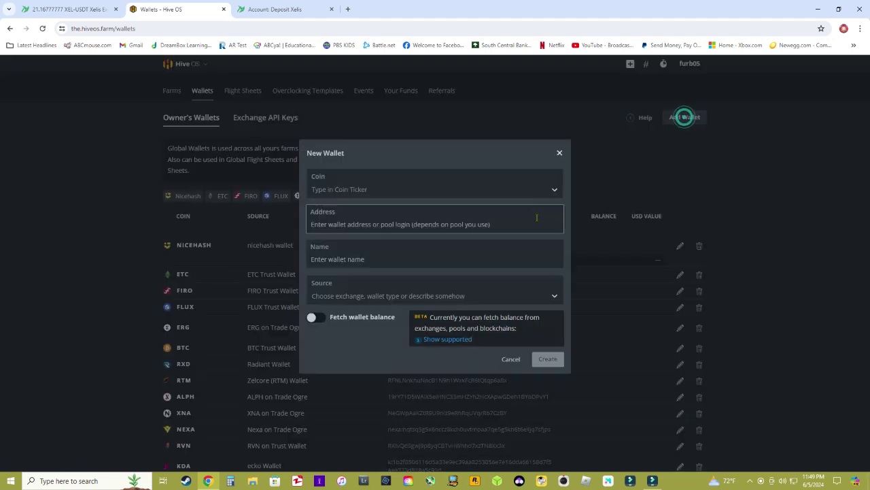
pyautogui.click(348, 182)
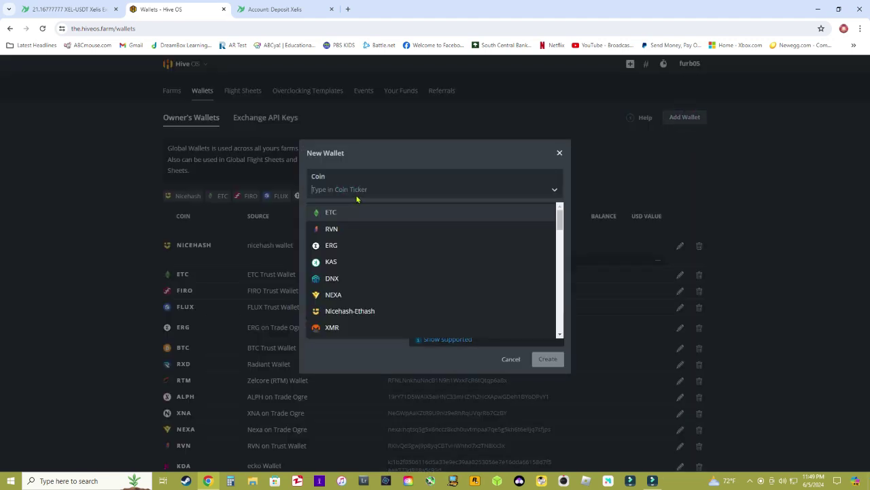
pyautogui.write('xel')
pyautogui.click(359, 213)
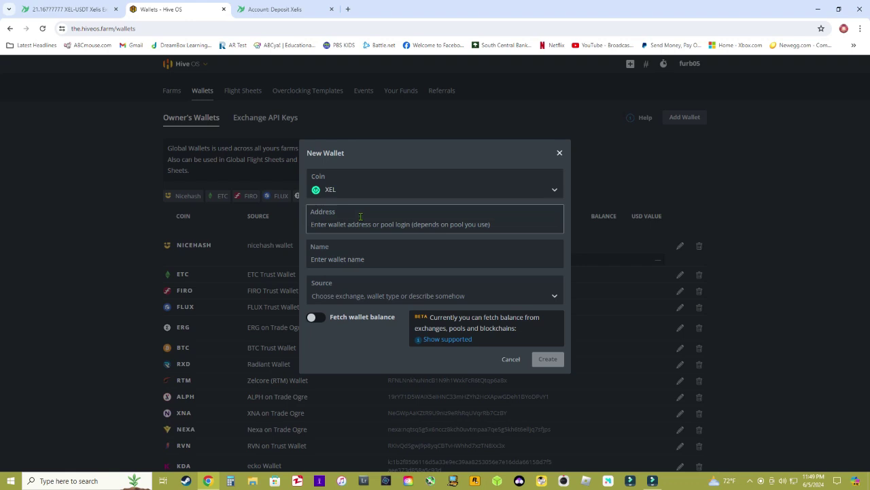
pyautogui.click(352, 225)
pyautogui.hotkey('ctrl', 'v')
pyautogui.click(344, 260)
pyautogui.write('X')
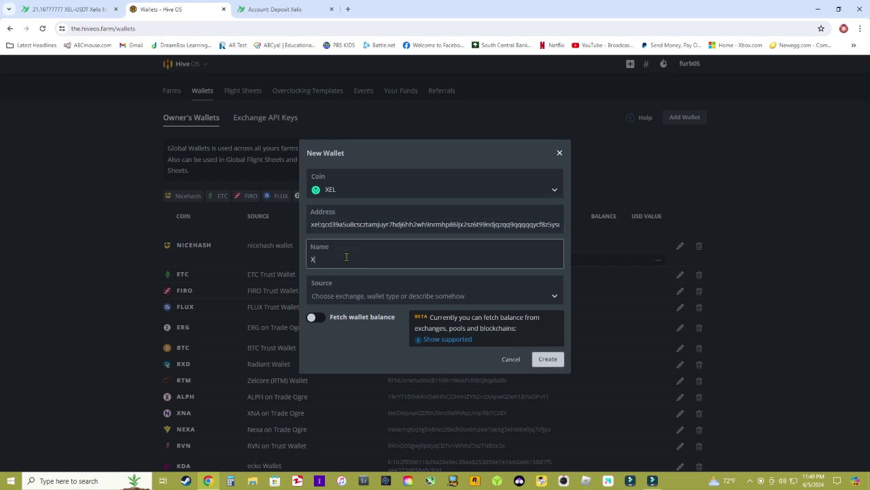
pyautogui.write('EL on Trade')
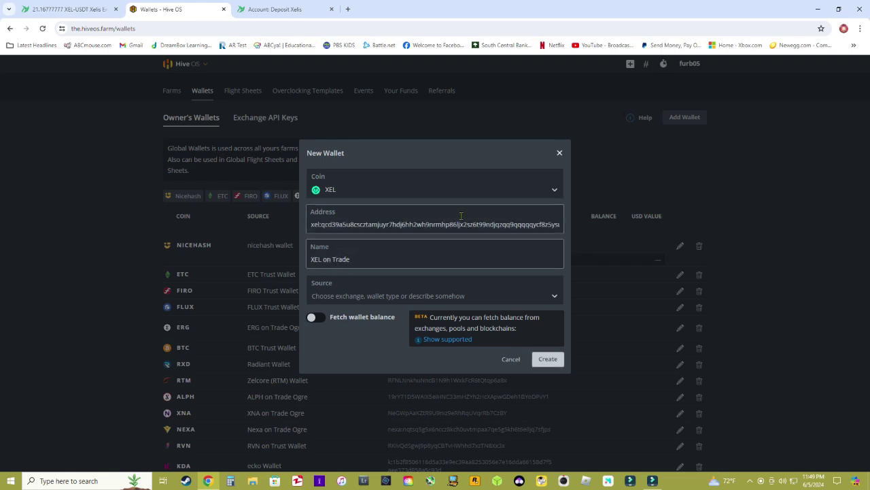
pyautogui.write(' Ogr')
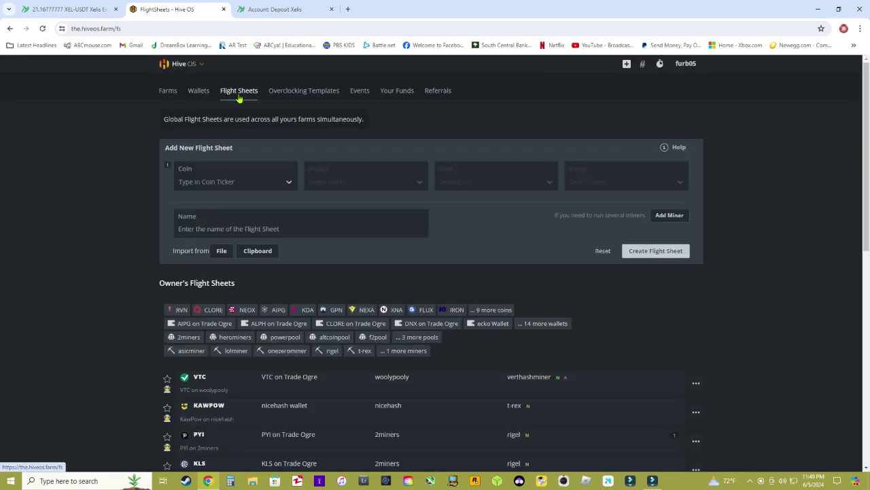
# Step: Set the new flight sheet's coin to XEL and its wallet to 'XEL on Trade Ogre'
pyautogui.click(253, 183)
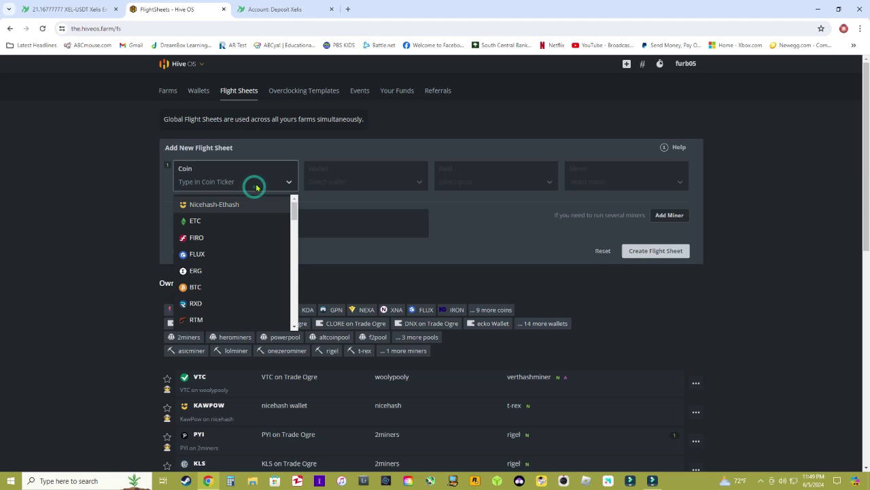
pyautogui.write('xel')
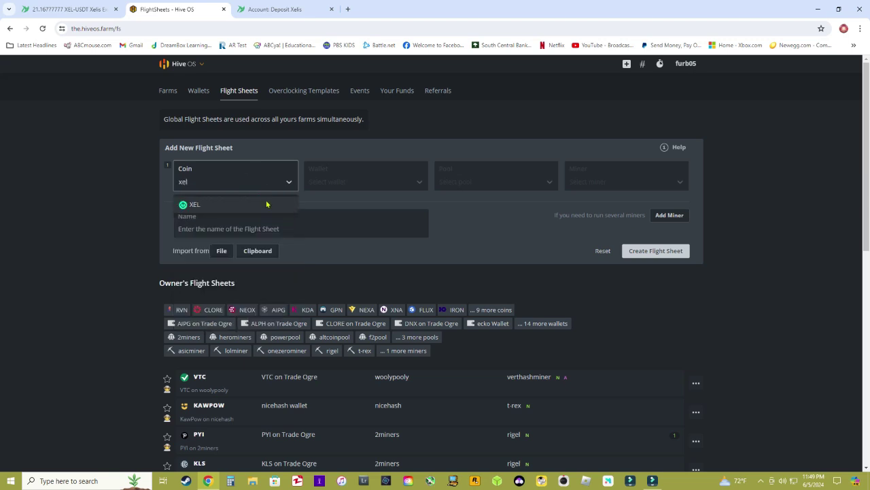
pyautogui.click(271, 210)
pyautogui.click(355, 206)
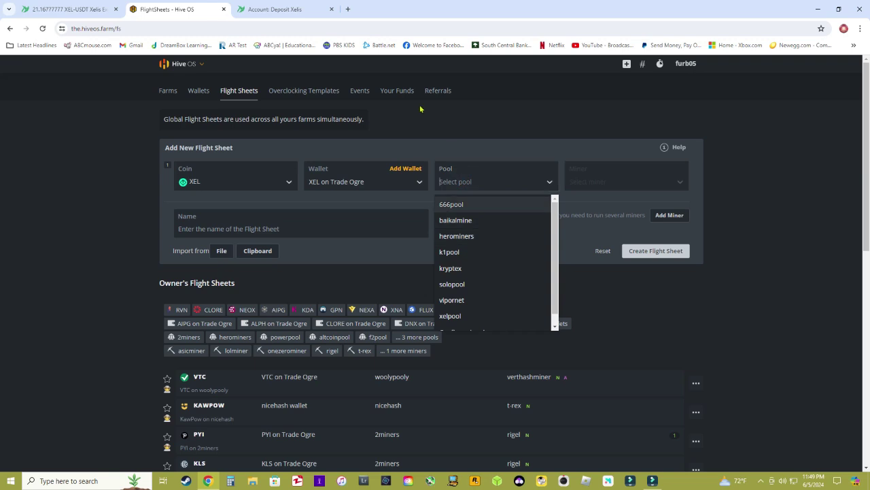
# Step: Search the web for miningpoolstats and go to the Mining Pool Stats site
pyautogui.hotkey('ctrl', 't')
pyautogui.write('mini')
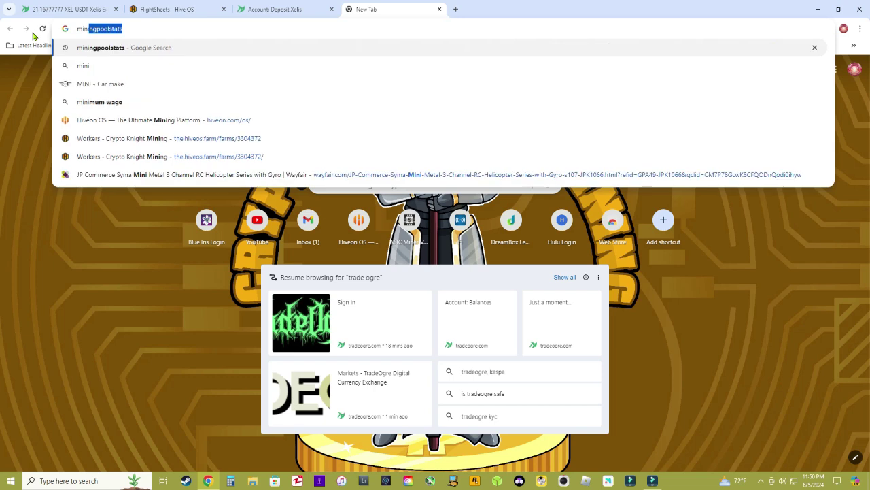
pyautogui.press('Return')
pyautogui.click(163, 157)
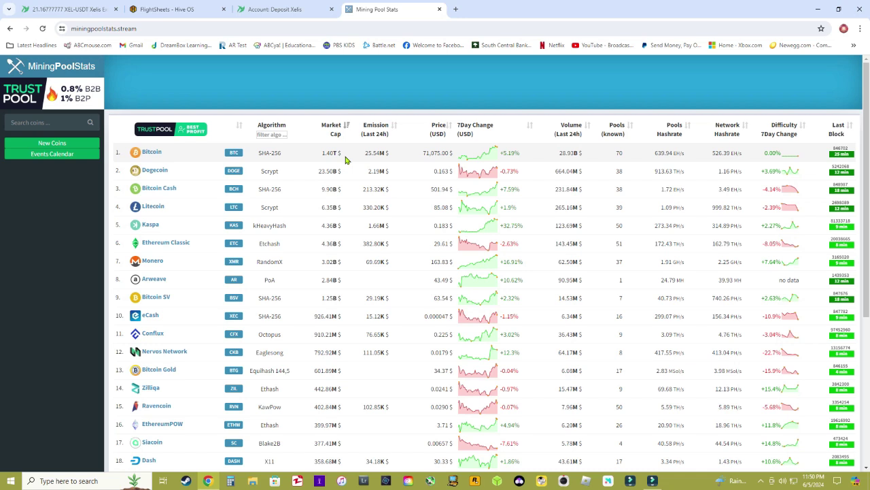
# Step: Look up 'xel' to reach the Xelis pools and visit the HeroMiners XEL pool site
pyautogui.click(39, 121)
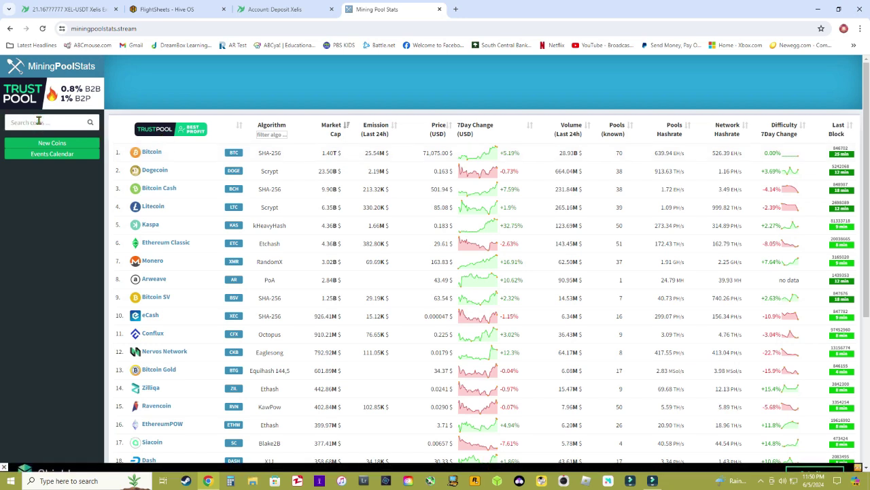
pyautogui.write('xel')
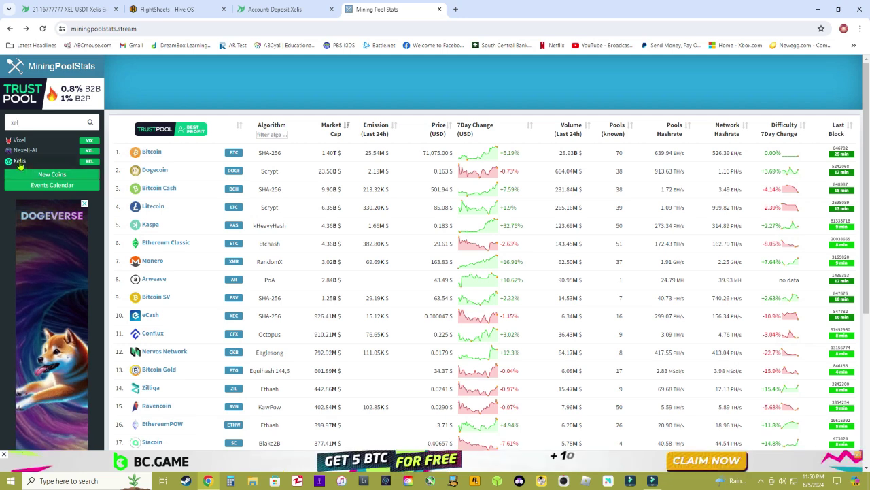
pyautogui.click(20, 163)
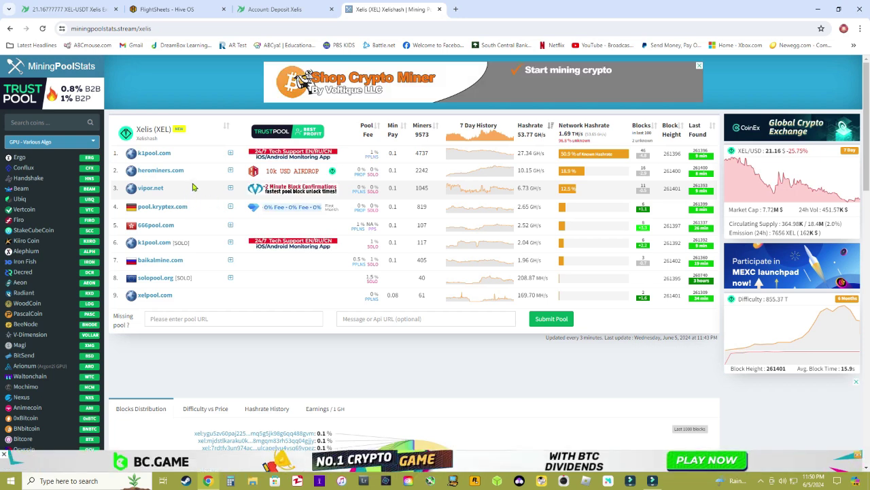
pyautogui.click(173, 175)
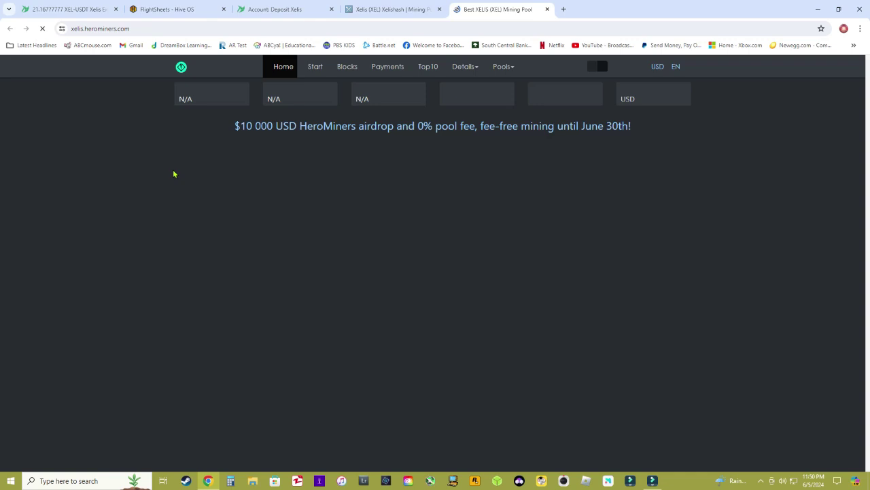
pyautogui.scroll(-4, 174, 174)
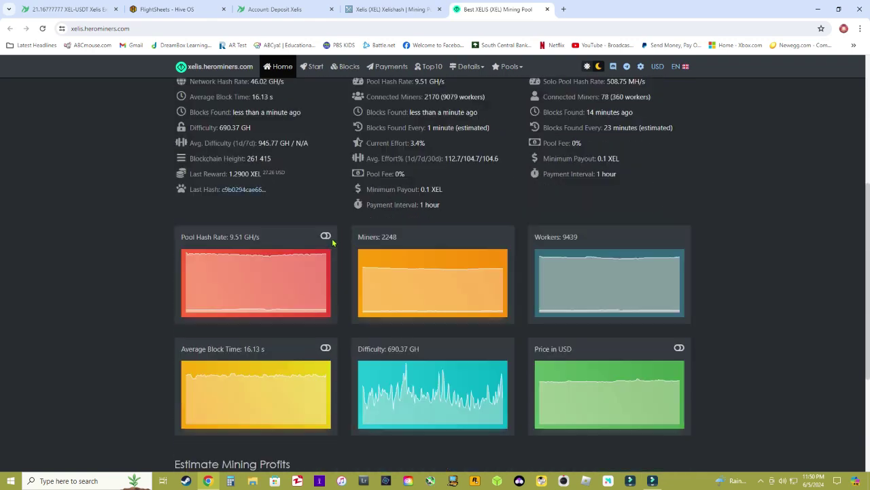
pyautogui.scroll(-3, 332, 242)
pyautogui.scroll(3, 333, 242)
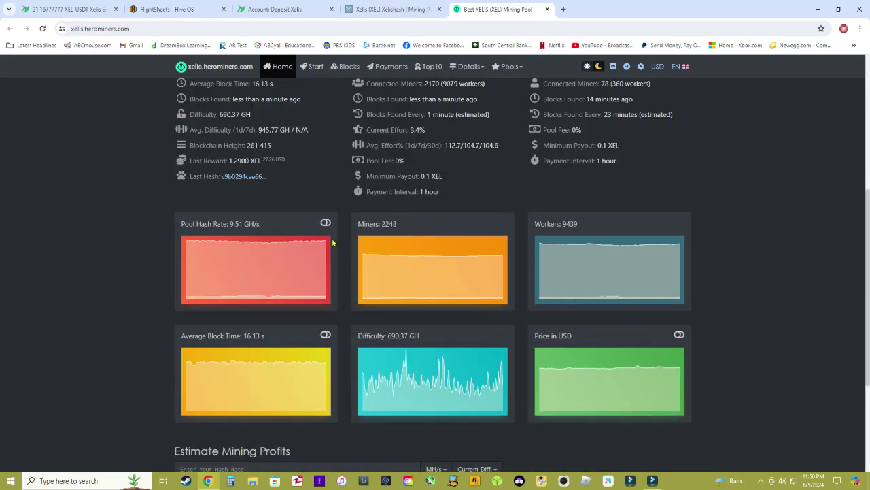
pyautogui.scroll(5, 332, 242)
pyautogui.click(173, 9)
# Step: Set the flight sheet pool to herominers with the USA (East) server
pyautogui.click(491, 181)
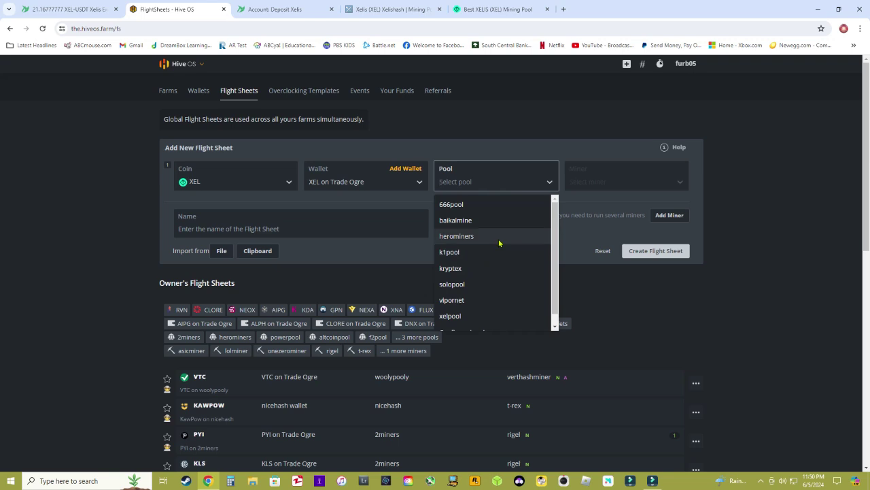
pyautogui.click(499, 238)
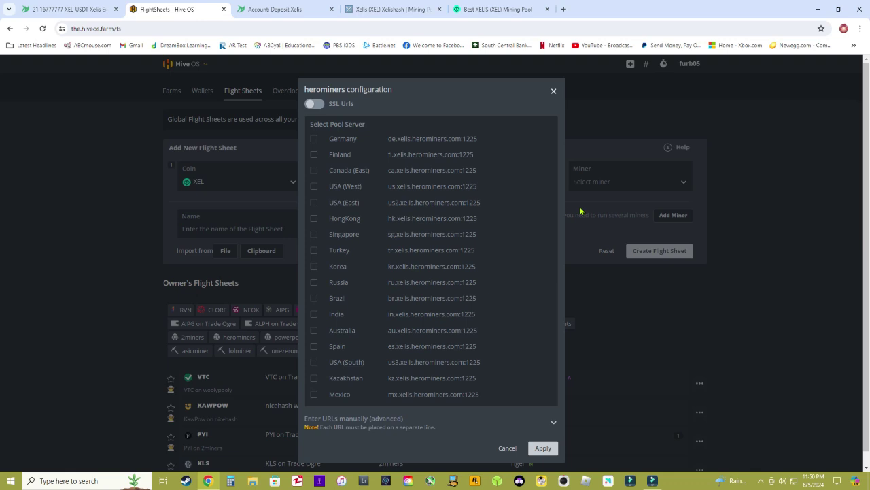
pyautogui.click(314, 203)
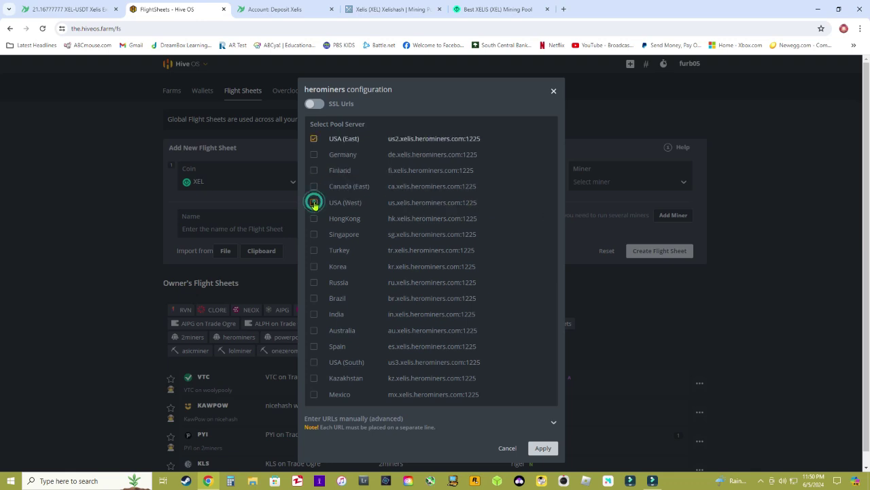
pyautogui.click(543, 448)
# Step: Choose Rigel Miner, name the flight sheet 'XEL on herominers' and create it
pyautogui.click(610, 181)
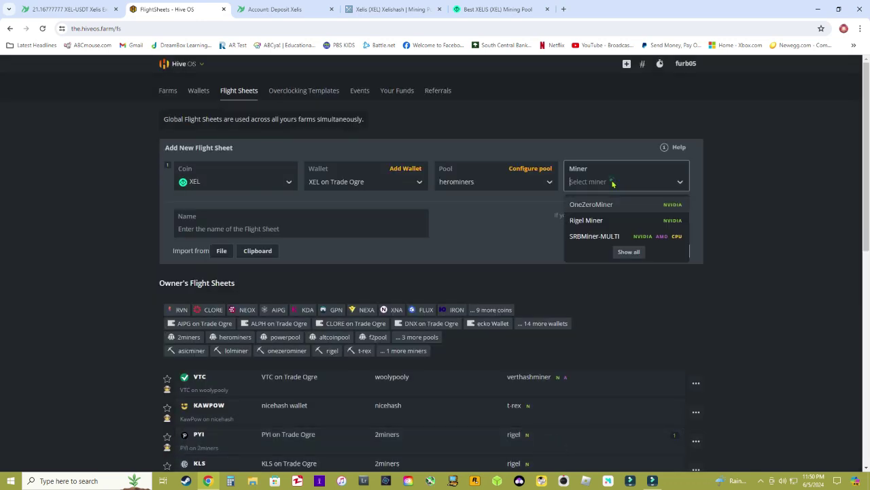
pyautogui.click(587, 221)
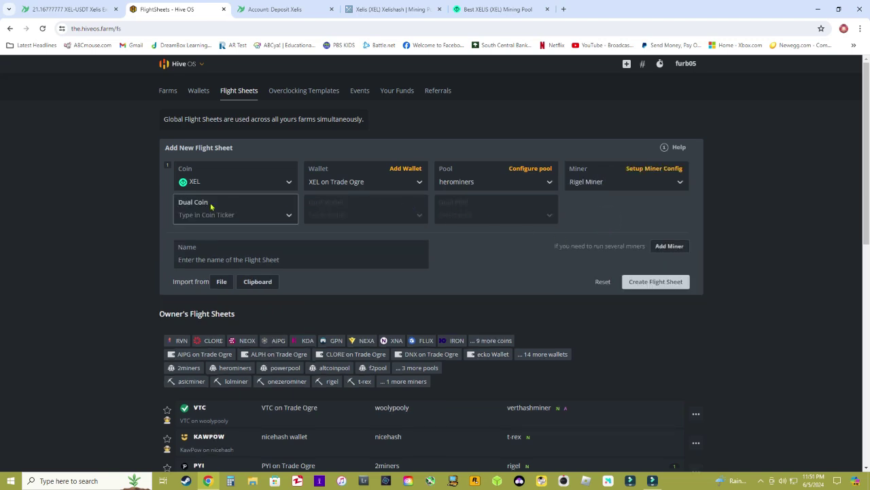
pyautogui.click(244, 258)
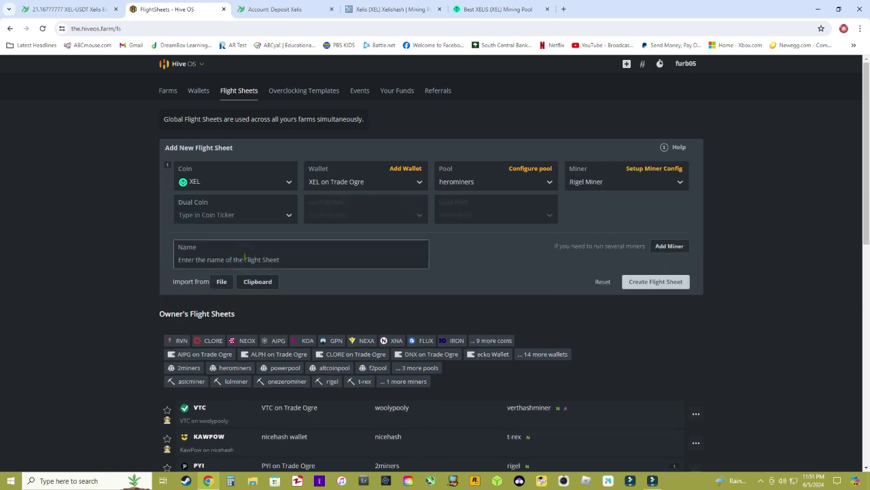
pyautogui.write('XEL on herominers')
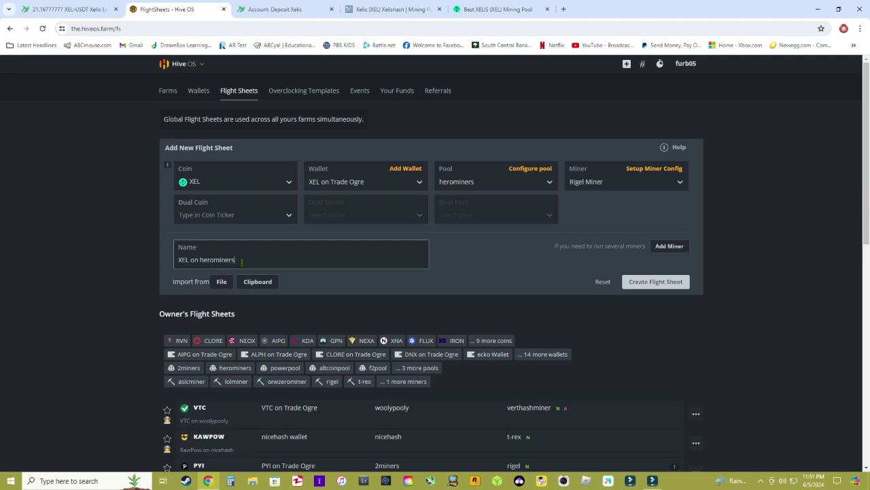
pyautogui.scroll(-4, 262, 297)
pyautogui.scroll(4, 417, 279)
pyautogui.click(661, 285)
pyautogui.scroll(-4, 537, 305)
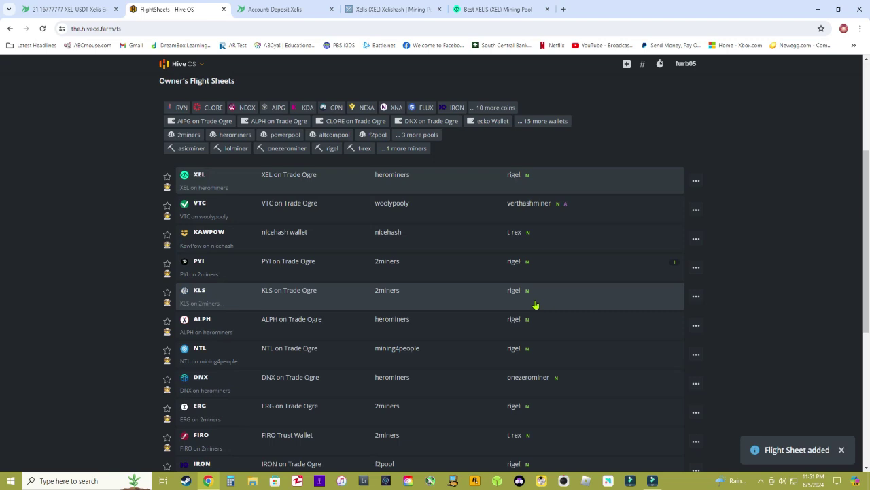
pyautogui.scroll(4, 517, 326)
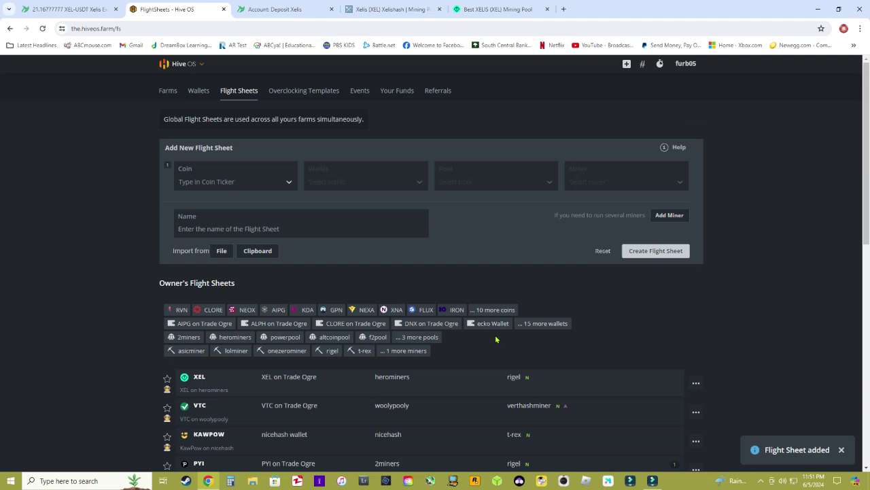
# Step: Apply the 'XEL on herominers' flight sheet to the Titan worker in Crypto Knight Mining
pyautogui.click(168, 91)
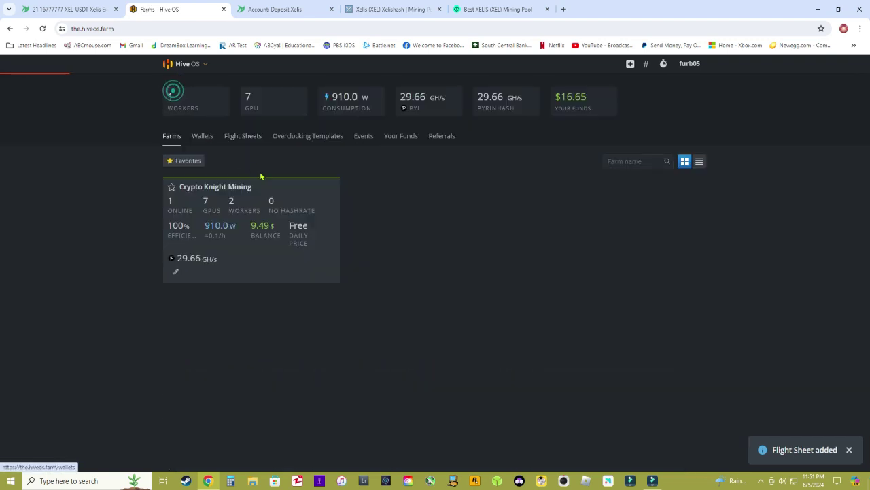
pyautogui.click(263, 255)
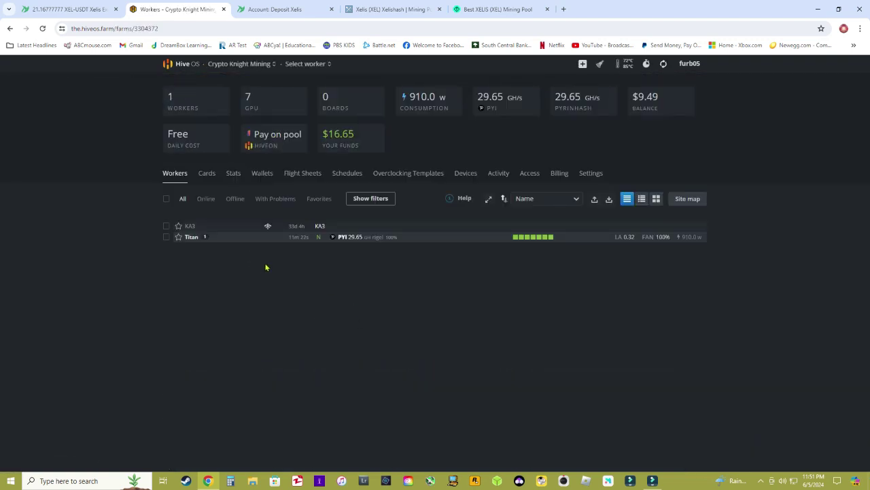
pyautogui.click(193, 239)
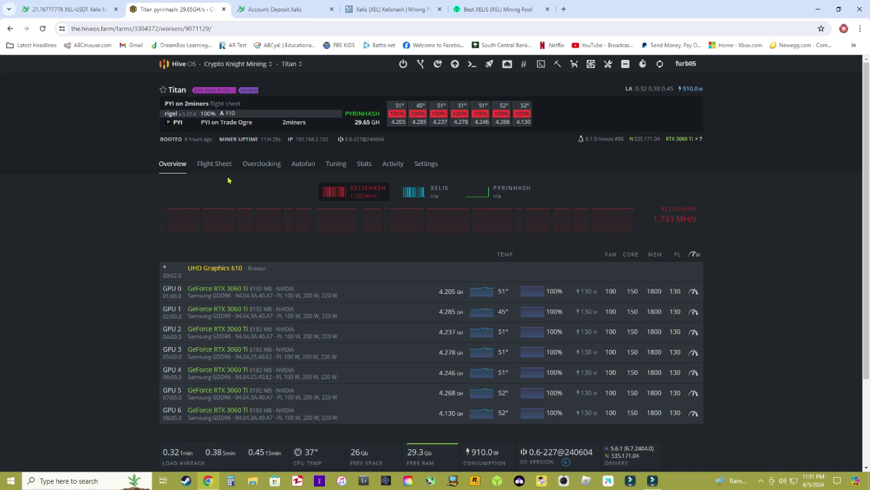
pyautogui.click(224, 167)
pyautogui.scroll(-1, 307, 285)
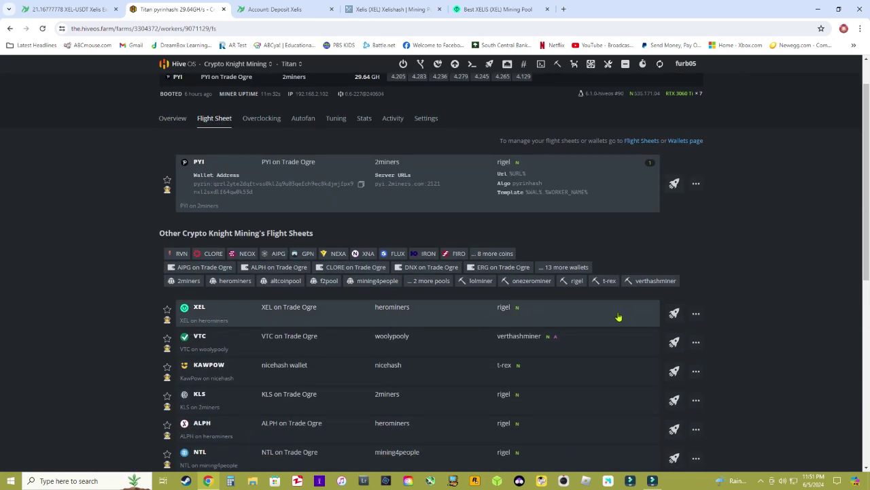
pyautogui.click(674, 313)
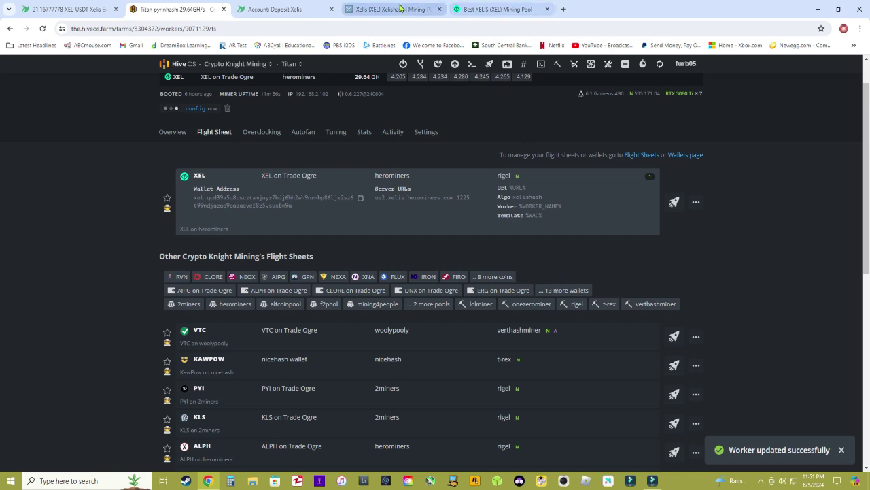
# Step: Bring up the HeroMiners Start guide and display its Rigel example configuration
pyautogui.click(467, 13)
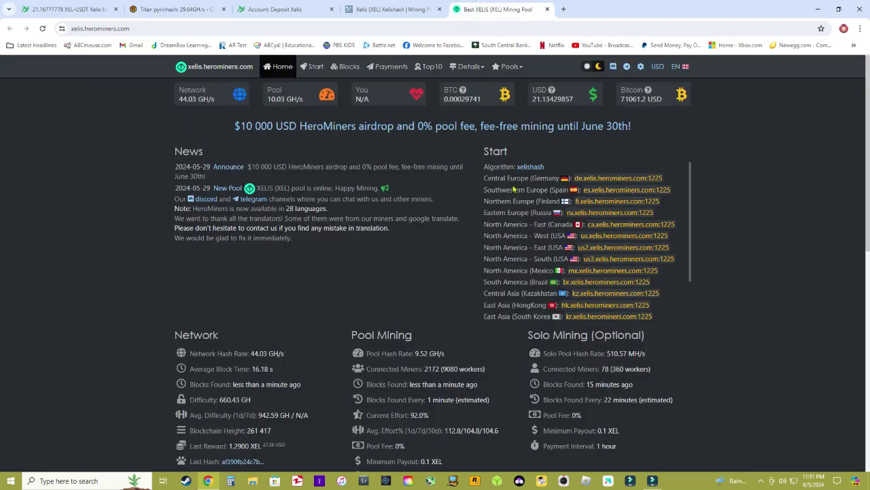
pyautogui.scroll(-7, 405, 272)
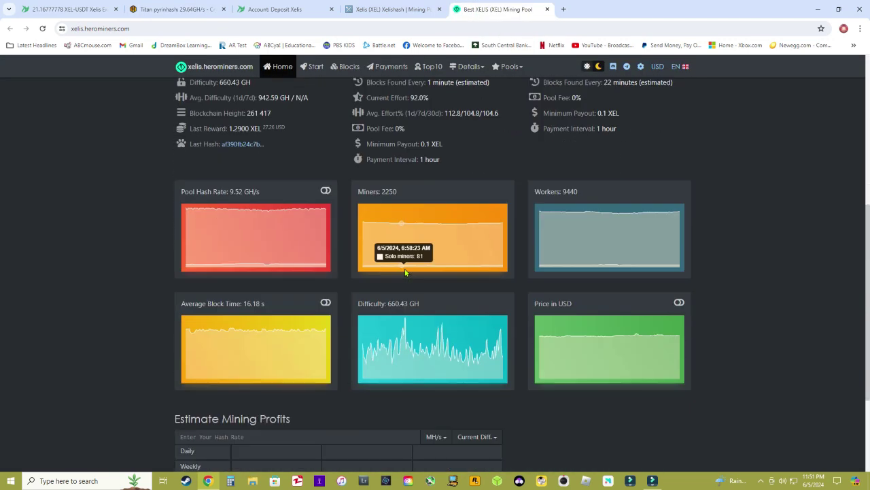
pyautogui.scroll(7, 406, 273)
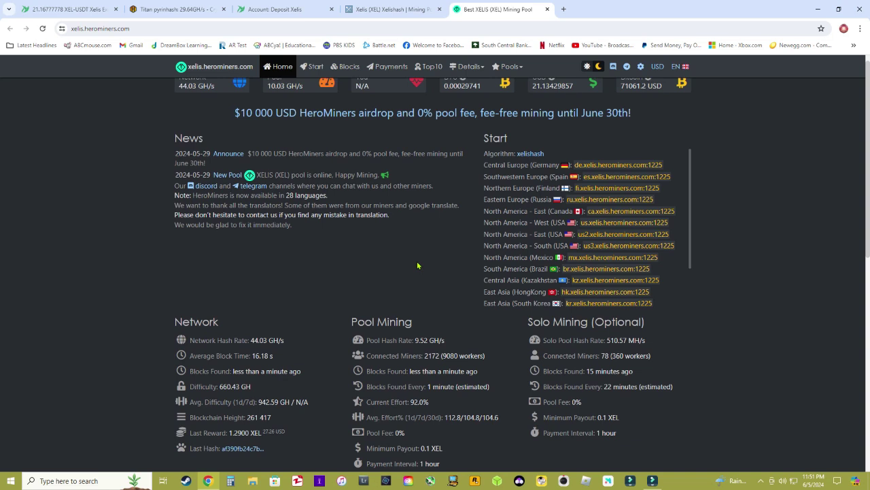
pyautogui.click(315, 66)
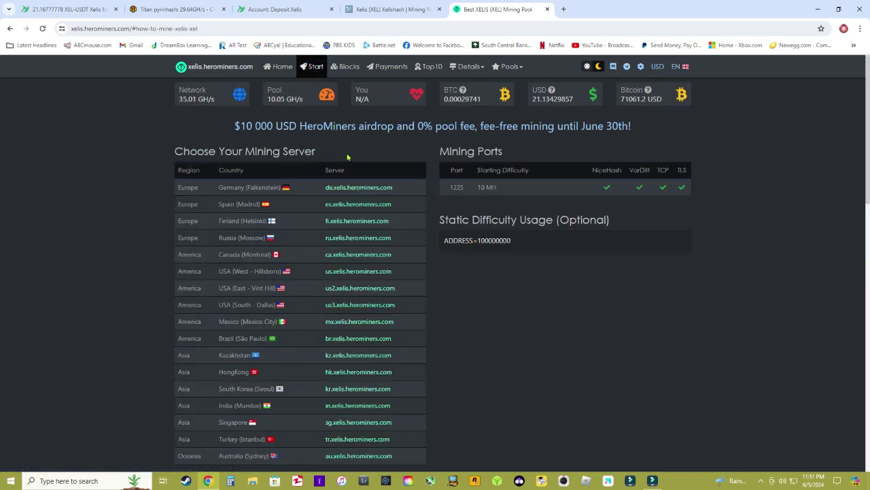
pyautogui.scroll(-6, 517, 301)
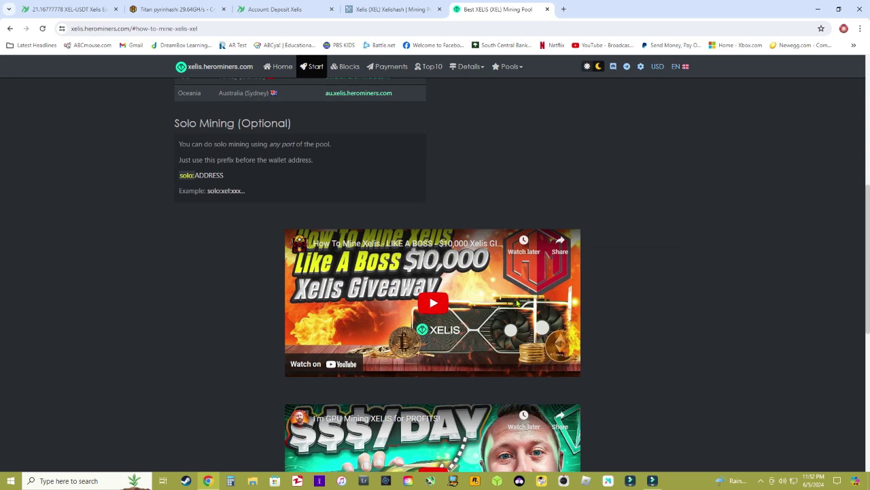
pyautogui.scroll(-5, 517, 303)
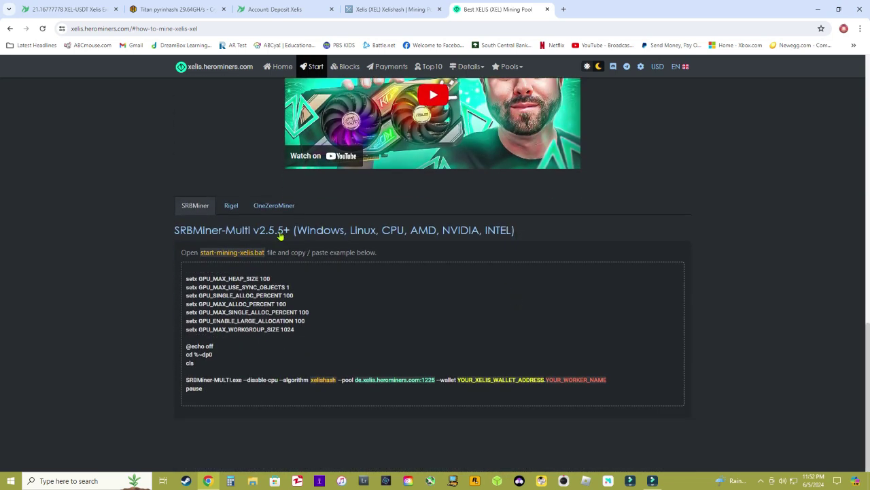
pyautogui.click(236, 208)
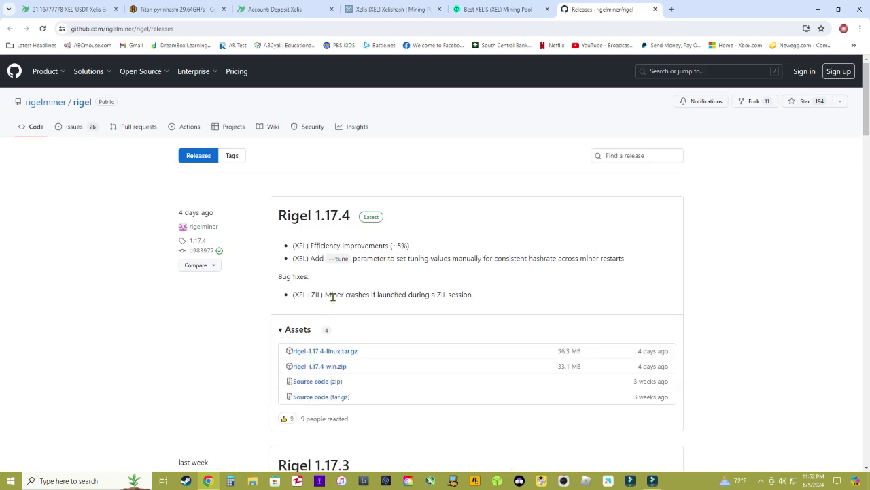
# Step: Download rigel-1.17.4-win.zip and view Chrome's full download history
pyautogui.click(339, 372)
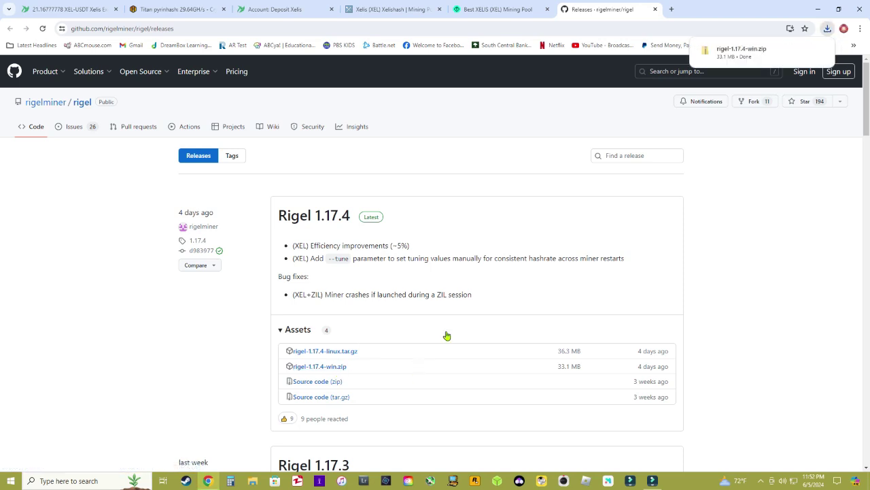
pyautogui.click(827, 28)
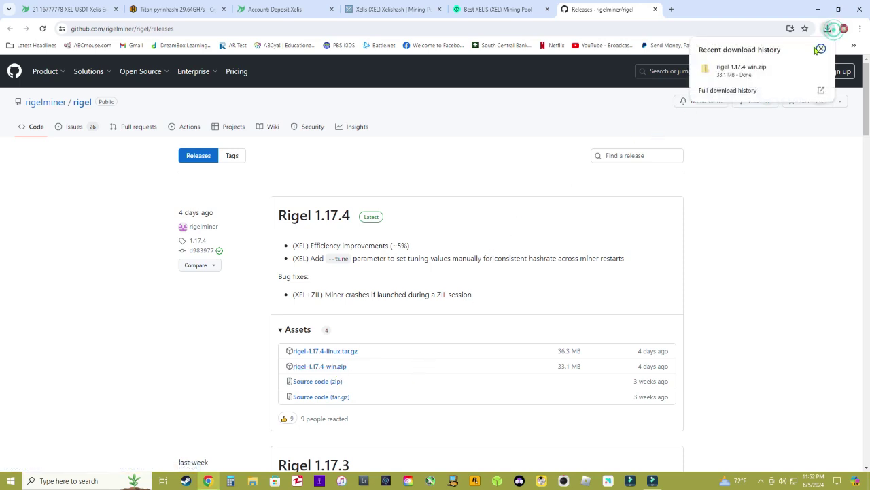
pyautogui.click(744, 90)
# Step: Locate the zip in Downloads and extract it into a rigel-1.17.4-win folder
pyautogui.click(575, 122)
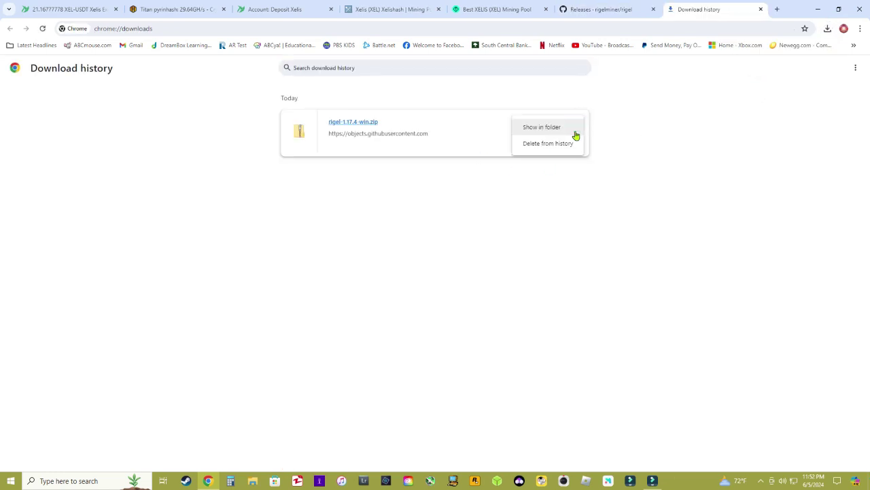
pyautogui.click(574, 127)
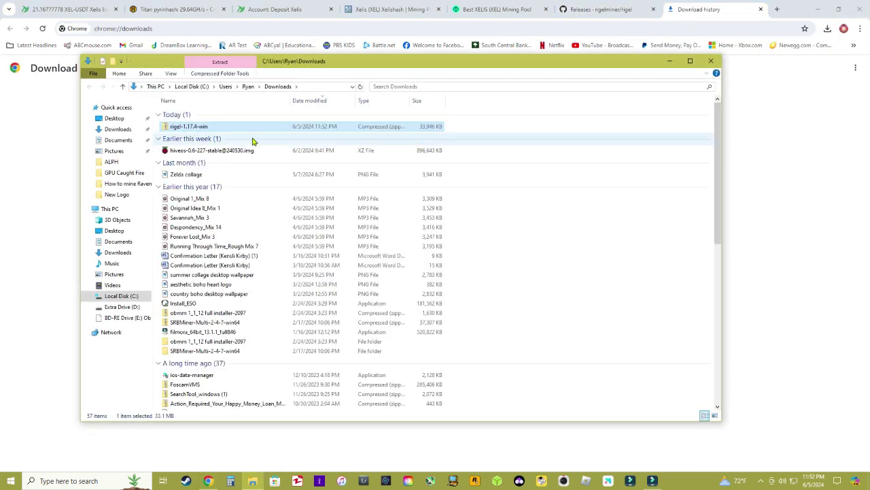
pyautogui.rightClick(227, 127)
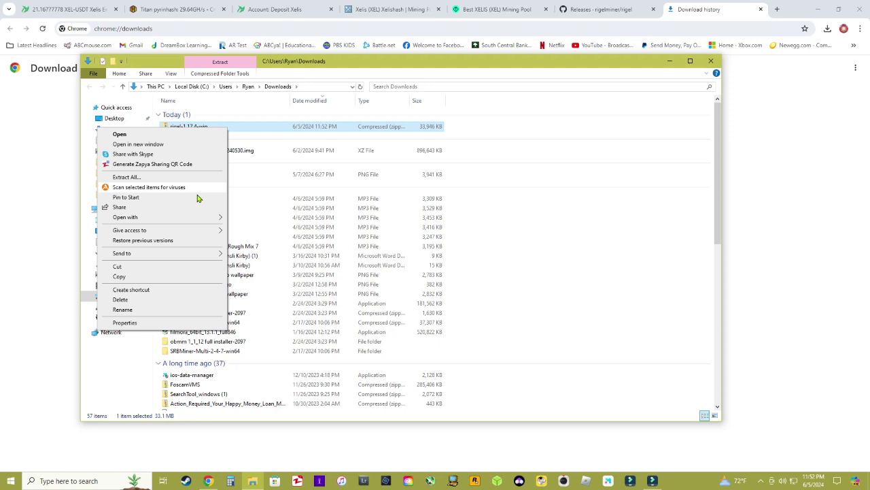
pyautogui.click(193, 177)
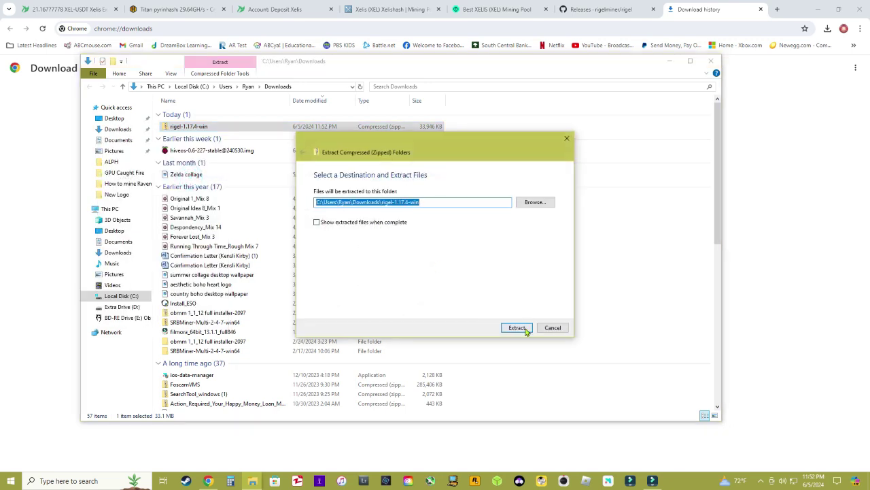
pyautogui.click(517, 326)
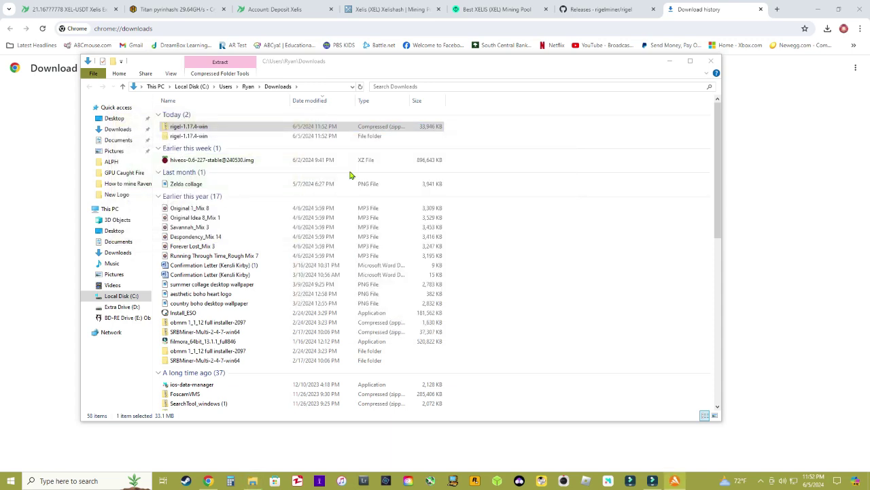
# Step: Review and dismiss Avast's notification about the quarantined miner threat
pyautogui.click(467, 444)
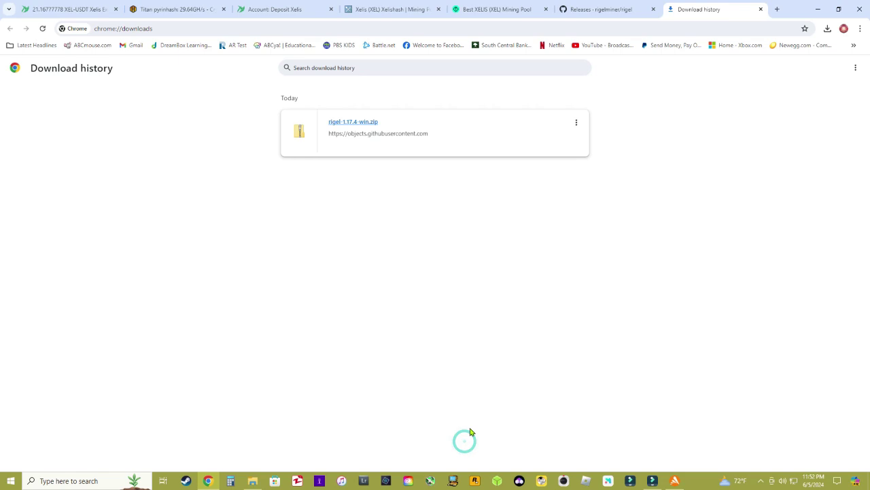
pyautogui.click(674, 481)
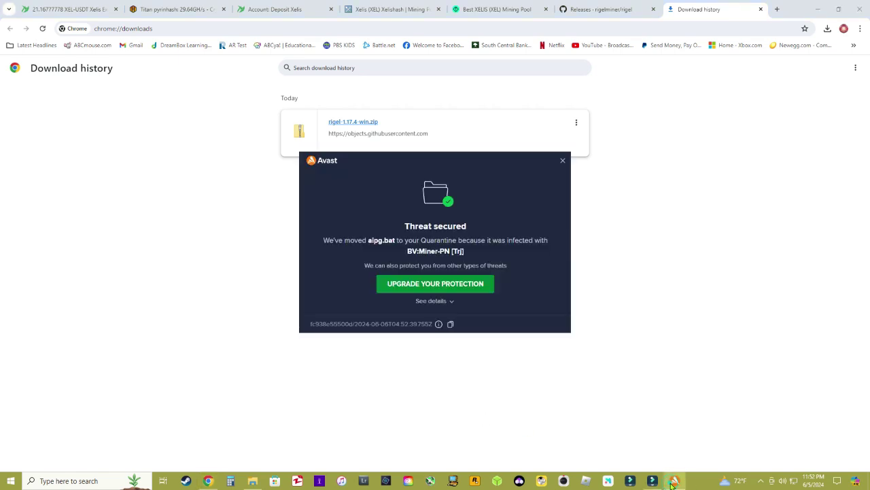
pyautogui.click(451, 302)
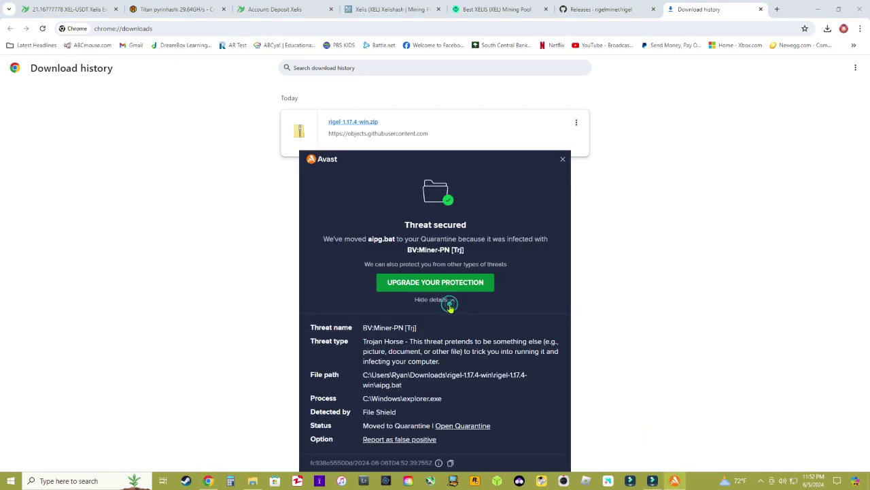
pyautogui.click(450, 302)
pyautogui.click(563, 159)
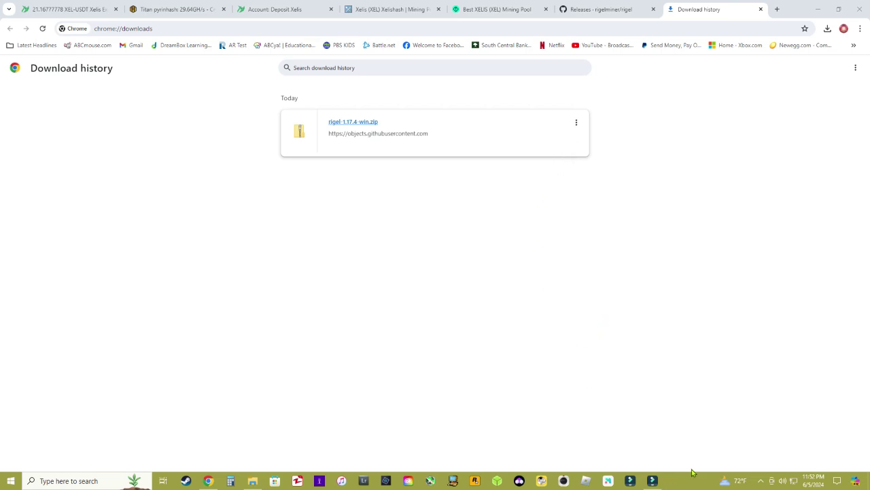
# Step: Disable Avast's protection shields from its tray icon menu
pyautogui.click(759, 482)
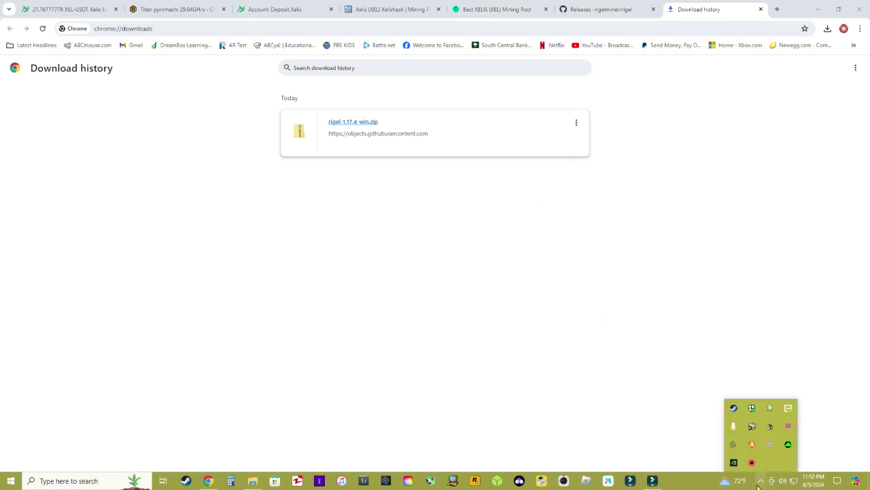
pyautogui.rightClick(752, 444)
pyautogui.moveTo(765, 422)
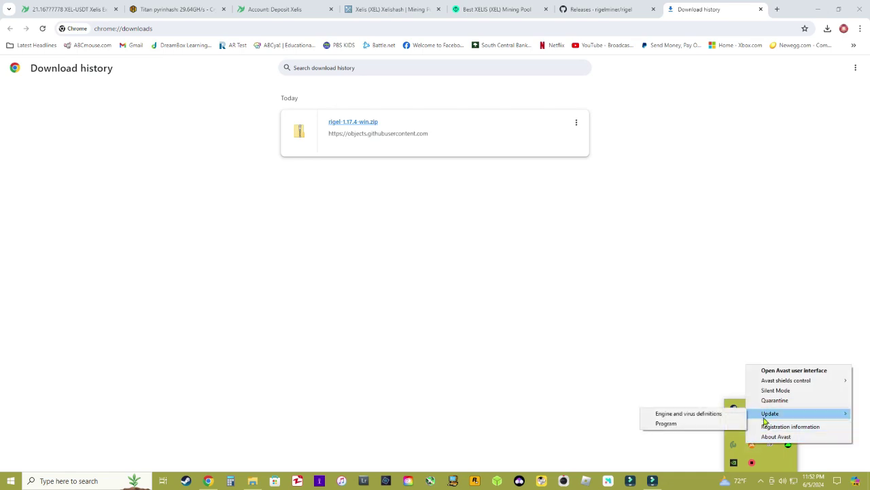
pyautogui.moveTo(777, 381)
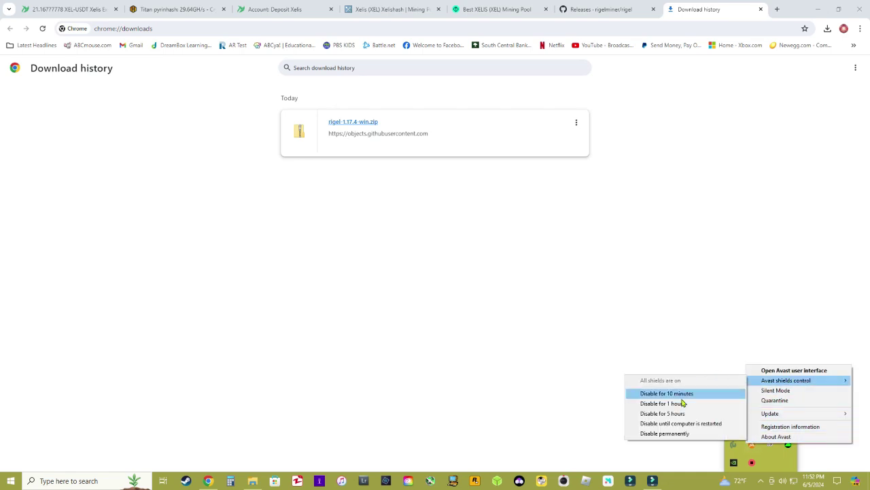
pyautogui.click(684, 434)
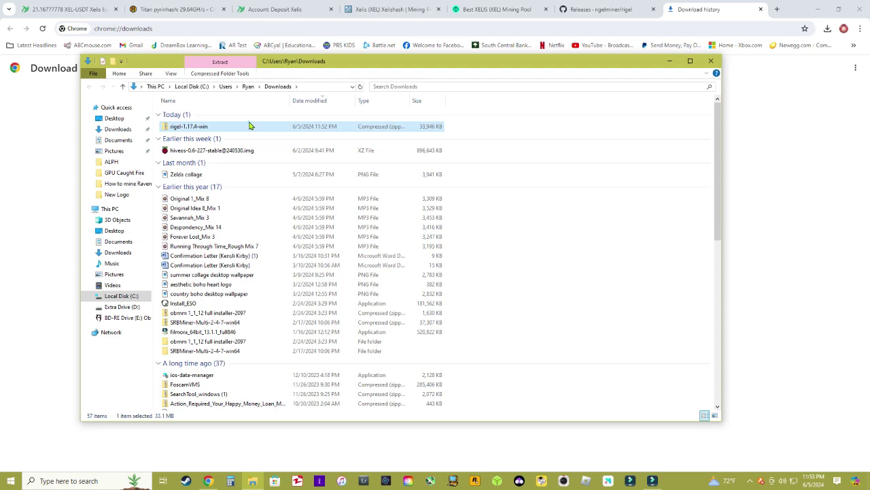
# Step: Extract rigel-1.17.4-win.zip to its default destination folder
pyautogui.rightClick(247, 125)
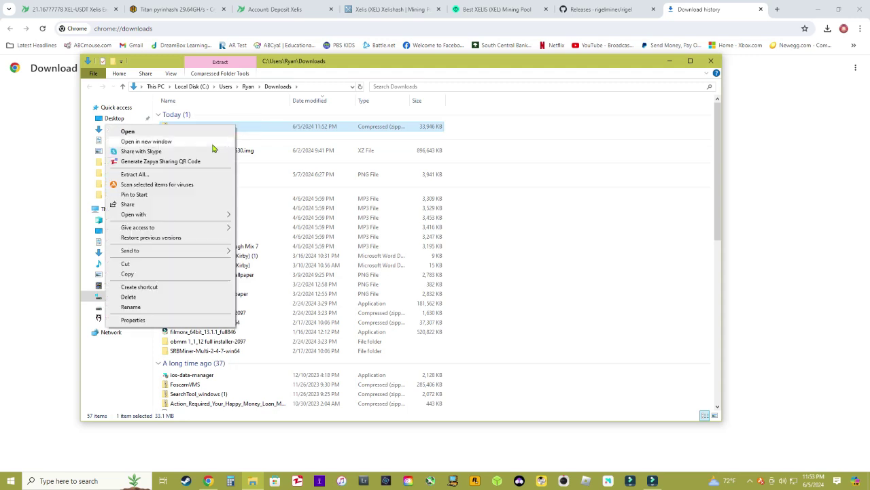
pyautogui.click(167, 175)
pyautogui.click(518, 327)
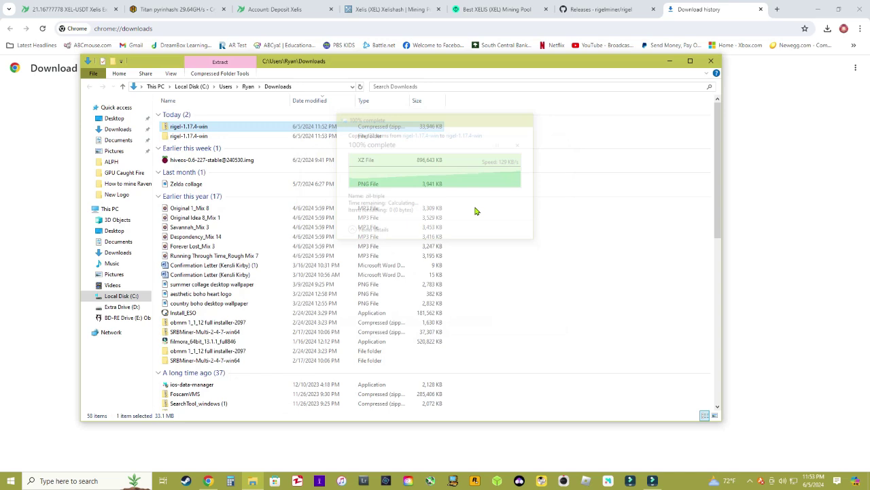
pyautogui.click(759, 106)
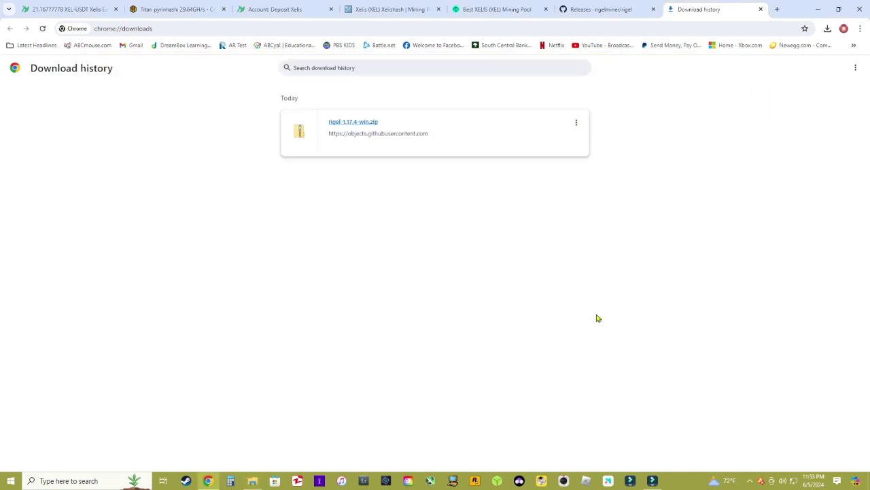
# Step: Open the extracted rigel-1.17.4-win\rigel-1.17.4-win folder in Downloads
pyautogui.click(252, 482)
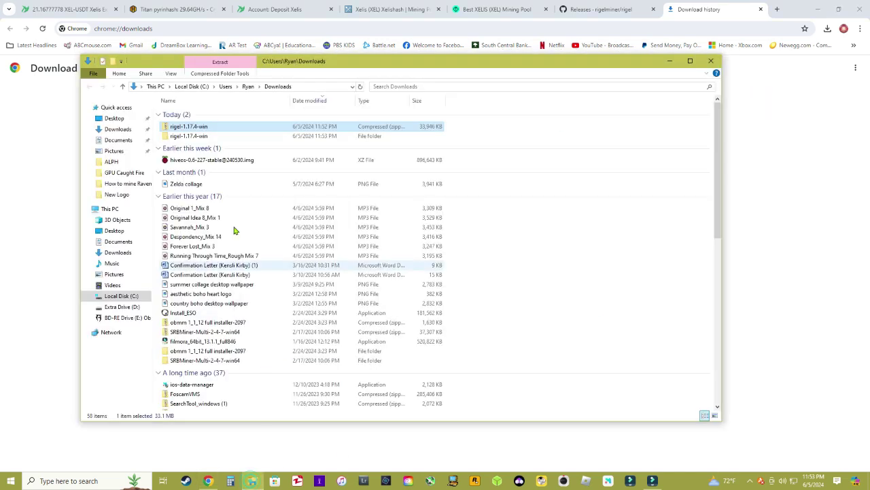
pyautogui.doubleClick(212, 139)
pyautogui.doubleClick(197, 115)
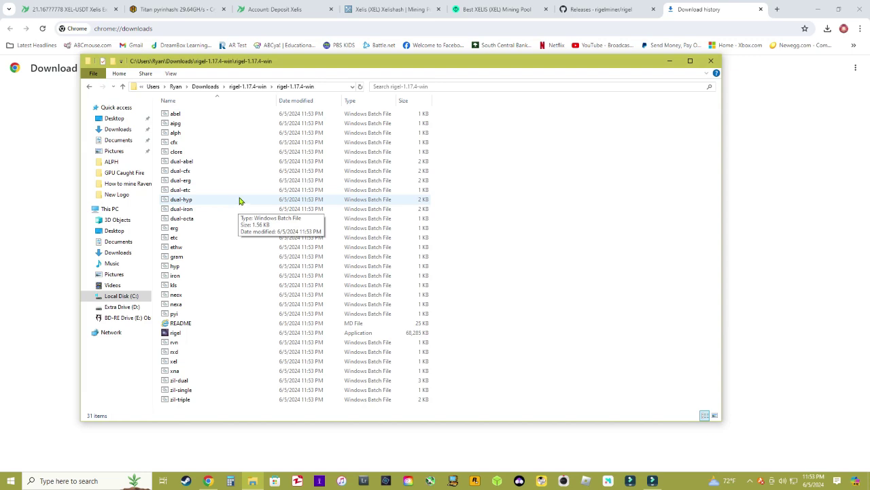
# Step: Open xel.bat in Notepad for editing, letting it through SmartScreen with Run anyway
pyautogui.rightClick(192, 363)
pyautogui.click(197, 361)
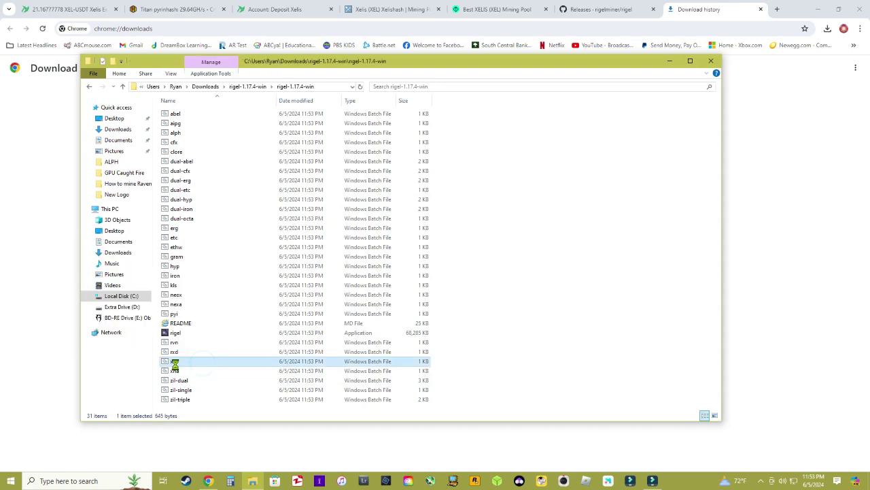
pyautogui.rightClick(176, 362)
pyautogui.click(68, 191)
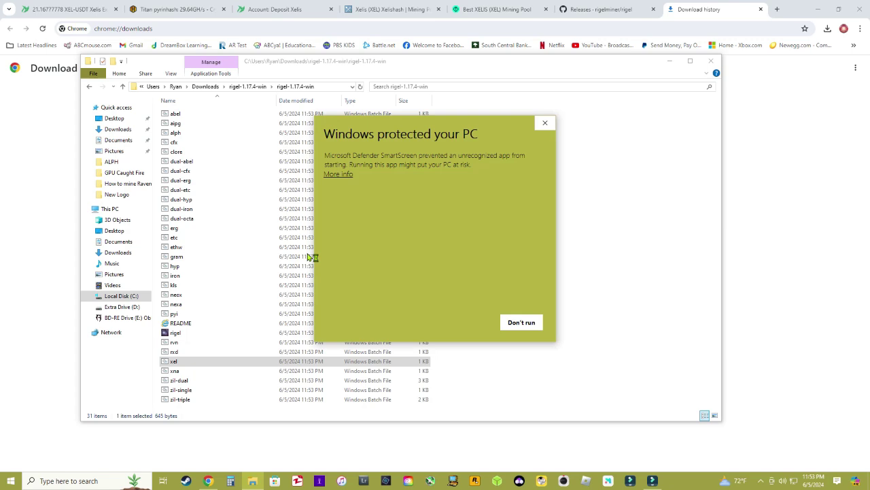
pyautogui.click(339, 174)
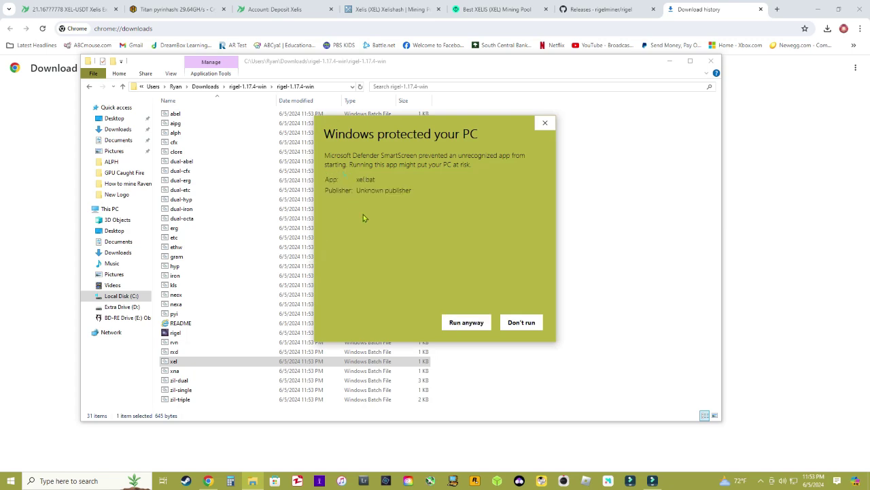
pyautogui.click(467, 322)
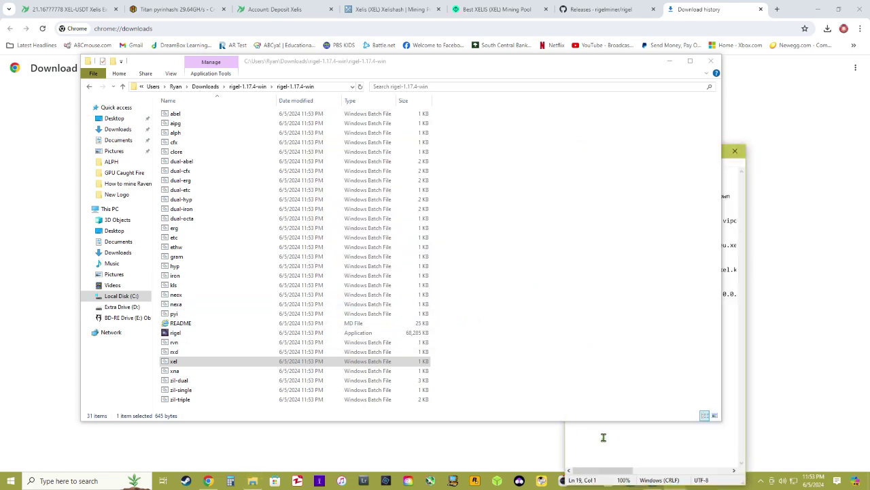
pyautogui.click(667, 60)
pyautogui.moveTo(651, 150); pyautogui.dragTo(450, 108)
# Step: Swap xel.bat's old pool commands for HeroMiners' Rigel example using de.xelis.herominers.com:1225
pyautogui.click(499, 107)
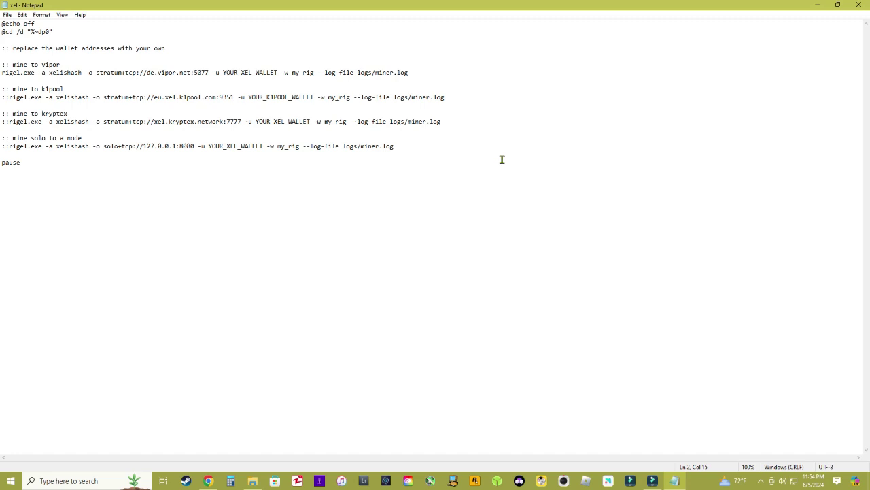
pyautogui.moveTo(502, 160); pyautogui.dragTo(1, 39)
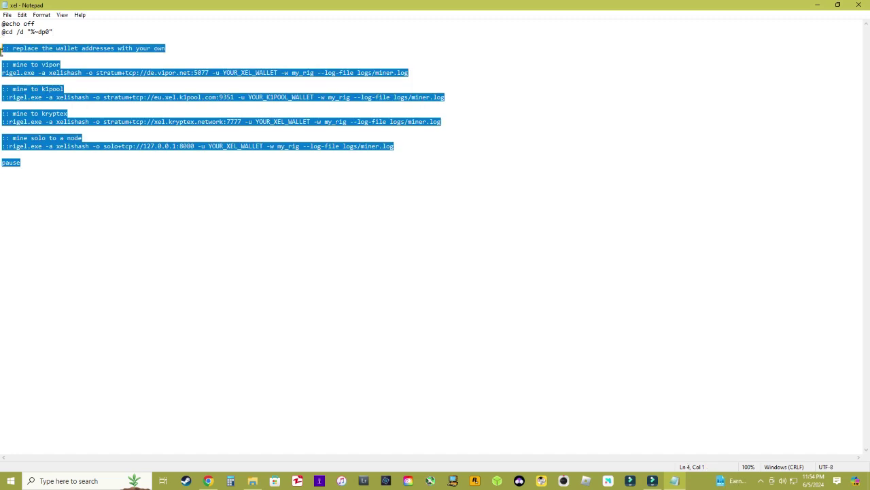
pyautogui.hotkey('alt', 'Tab')
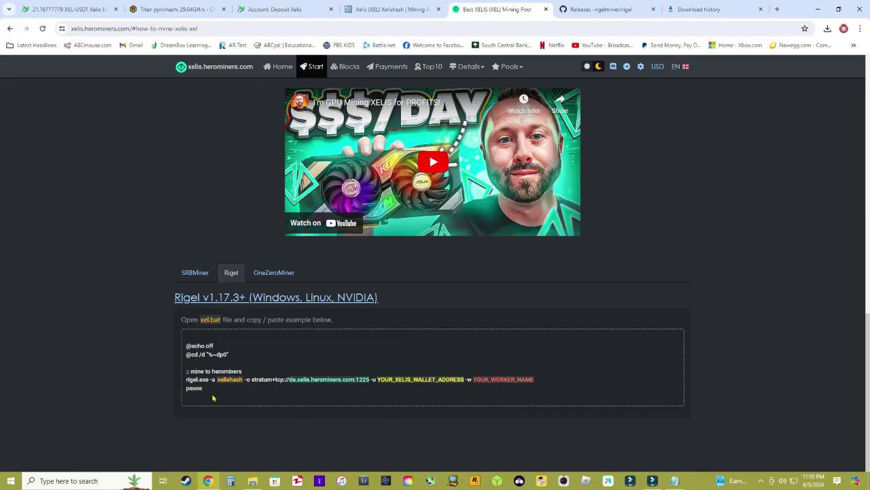
pyautogui.moveTo(210, 394); pyautogui.dragTo(180, 351)
pyautogui.hotkey('ctrl', 'c')
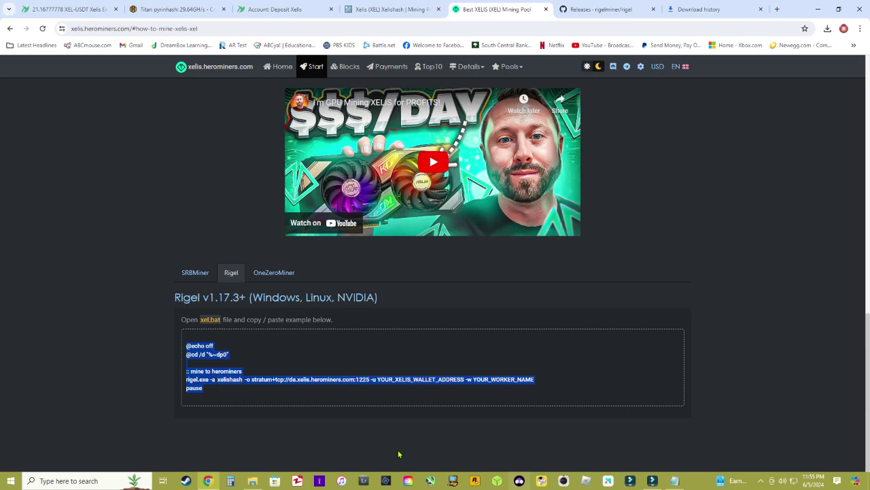
pyautogui.click(683, 481)
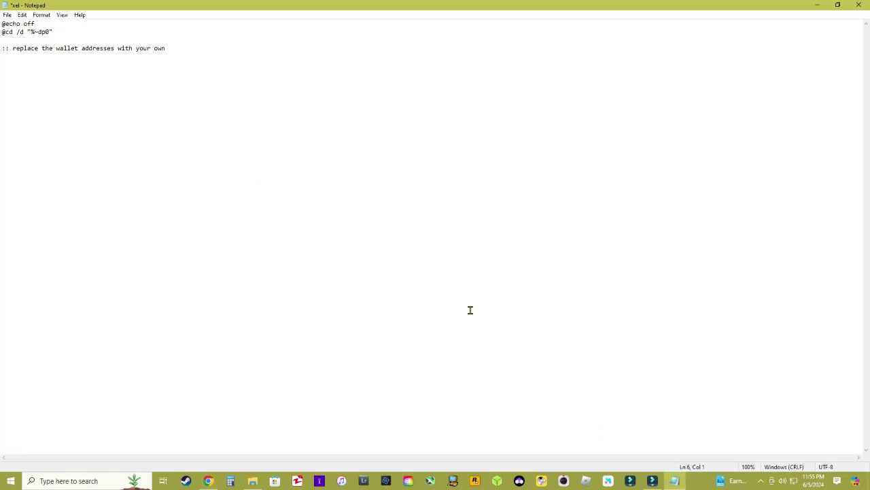
pyautogui.hotkey('ctrl', 'v')
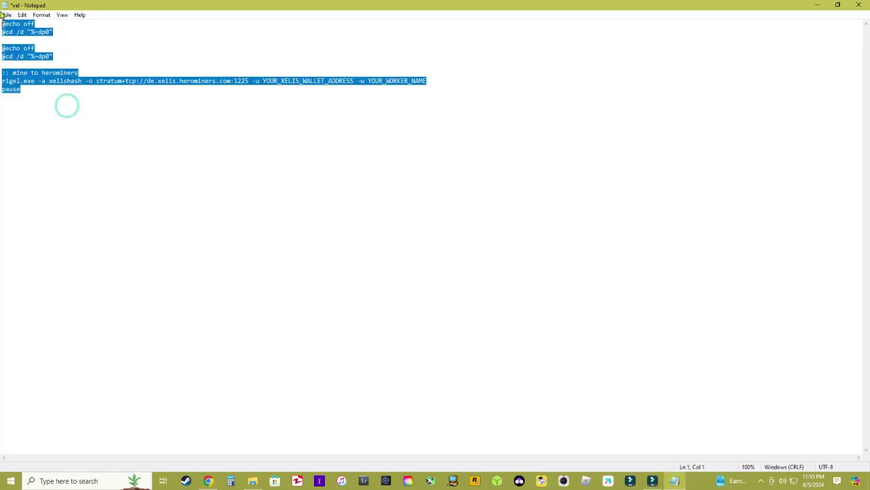
pyautogui.hotkey('ctrl', 'v')
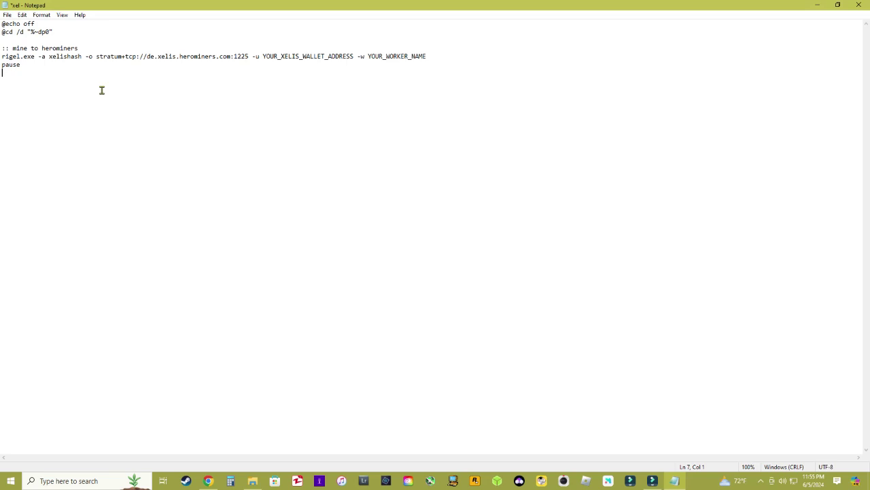
# Step: Fill in the copied TradeOgre XEL deposit address and worker name Crypto Knight
pyautogui.hotkey('alt', 'Tab')
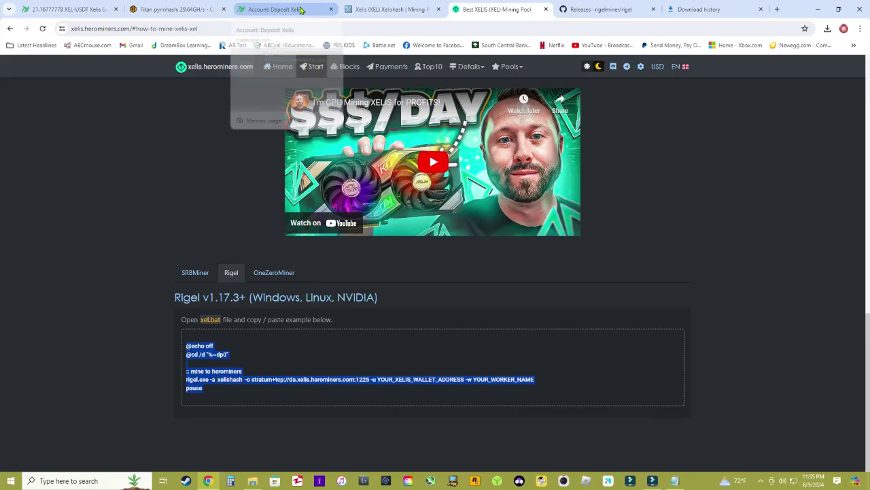
pyautogui.click(279, 10)
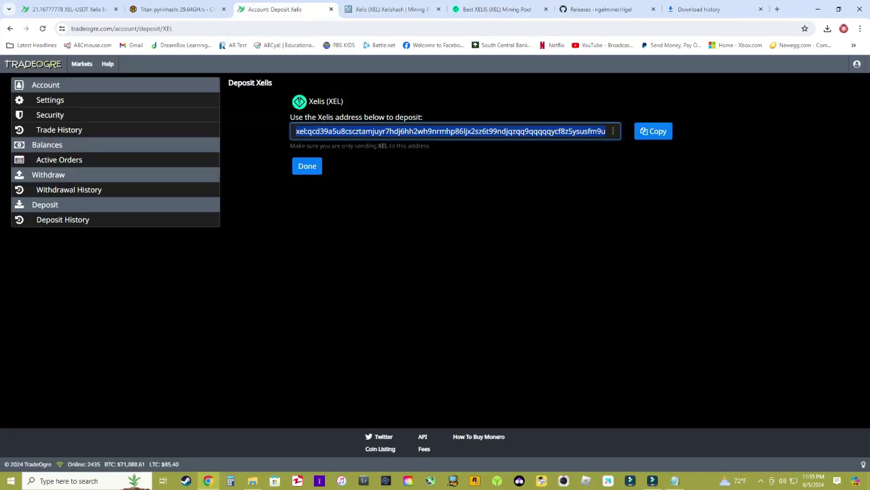
pyautogui.click(657, 132)
pyautogui.hotkey('alt', 'Tab')
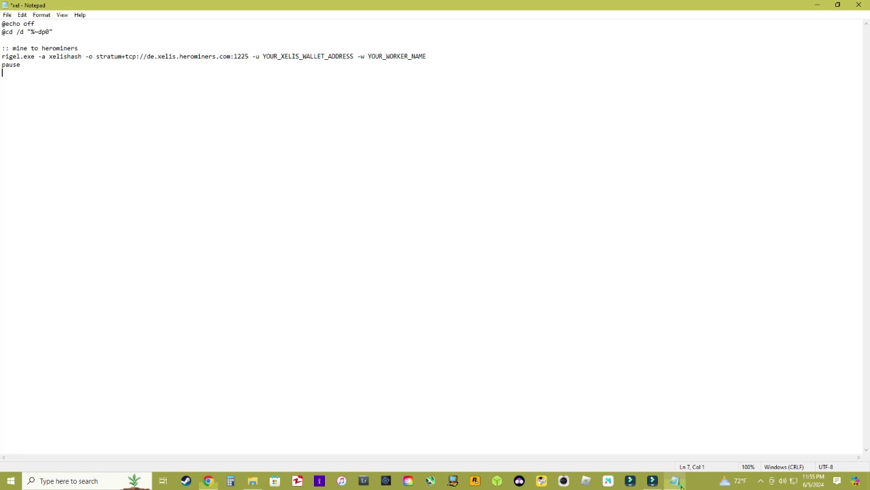
pyautogui.moveTo(354, 56); pyautogui.dragTo(263, 57)
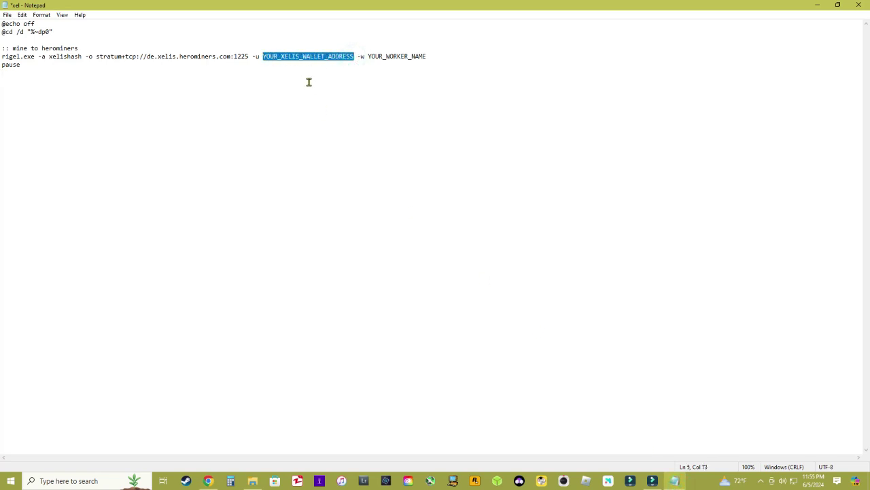
pyautogui.hotkey('ctrl', 'v')
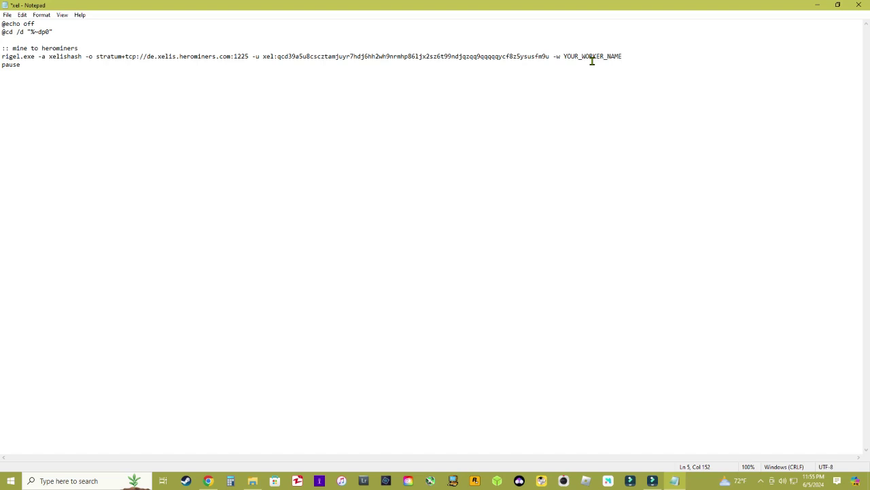
pyautogui.click(623, 57)
pyautogui.write('Crypto Knight')
# Step: Replace de.xelis.herominers.com:1225 with us2.xelis.herominers.com copied from the HeroMiners page
pyautogui.click(208, 481)
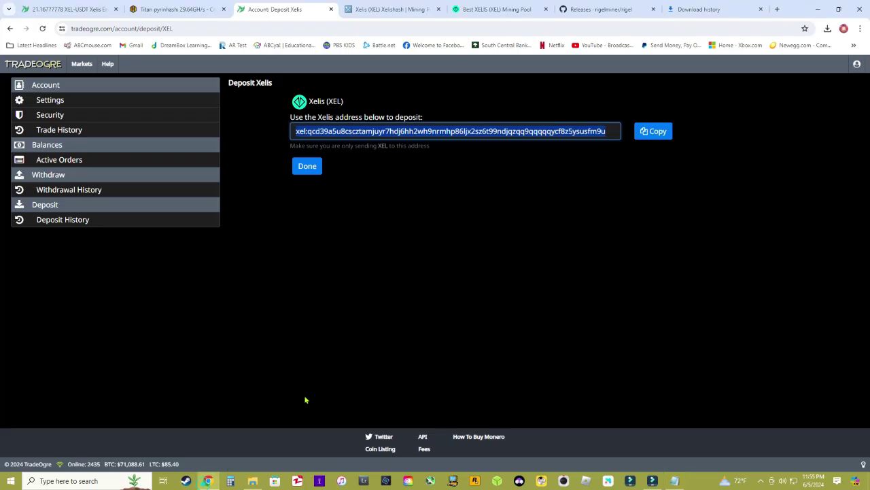
pyautogui.click(482, 10)
pyautogui.scroll(10, 480, 141)
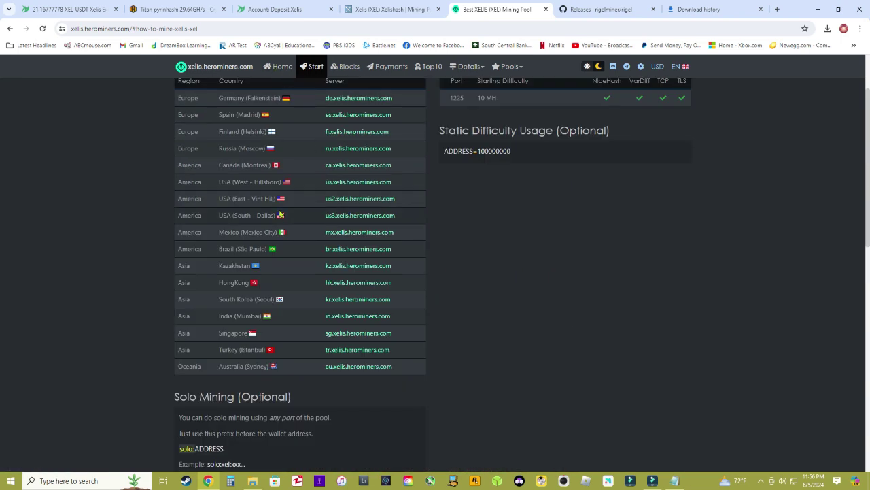
pyautogui.scroll(2, 449, 200)
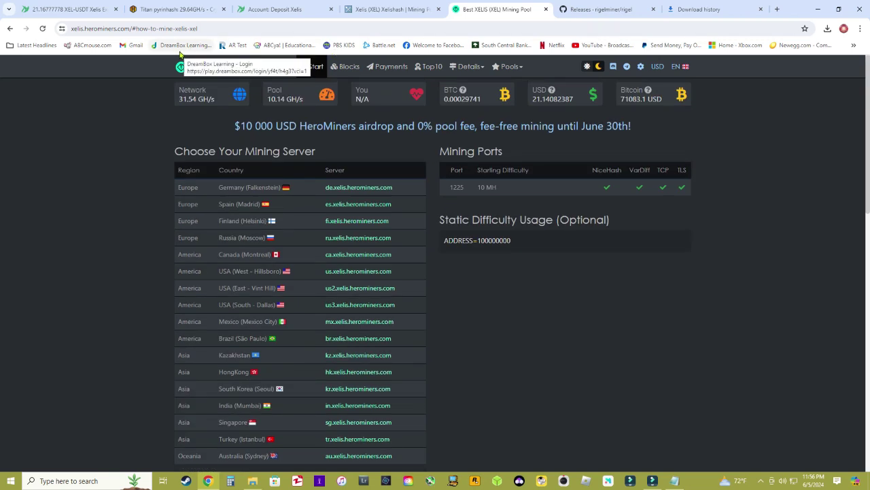
pyautogui.scroll(-1, 408, 248)
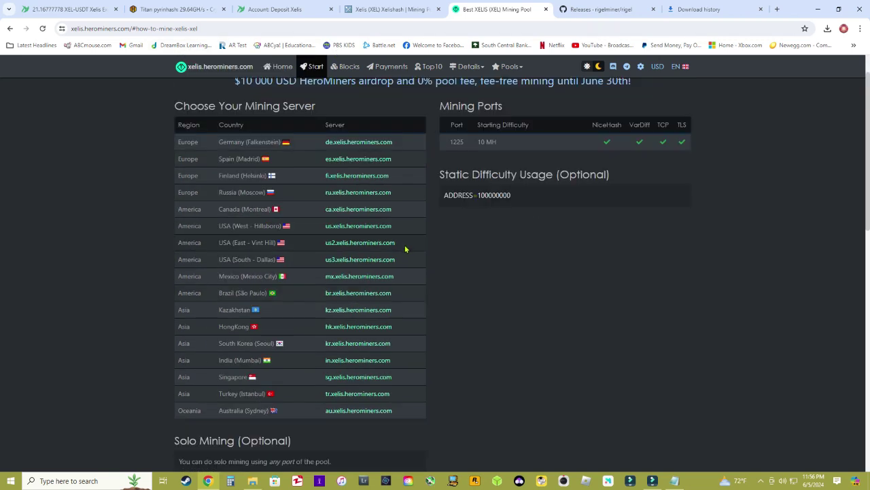
pyautogui.moveTo(406, 250); pyautogui.dragTo(328, 244)
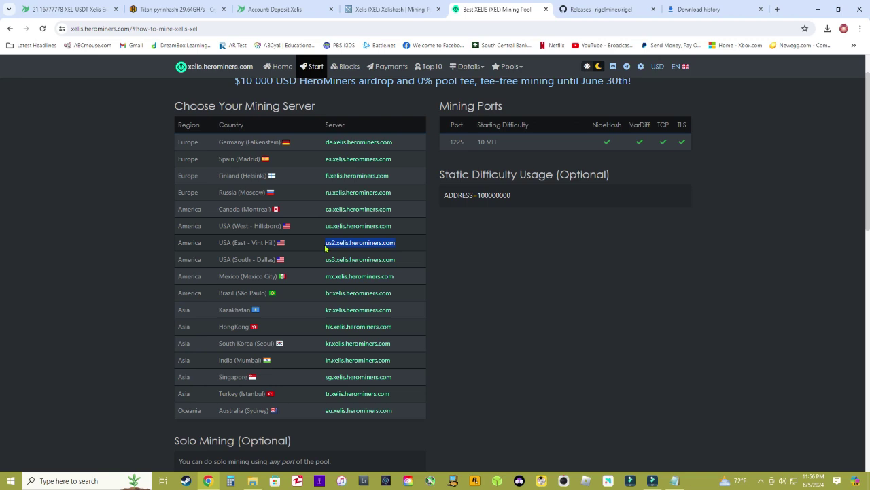
pyautogui.click(684, 485)
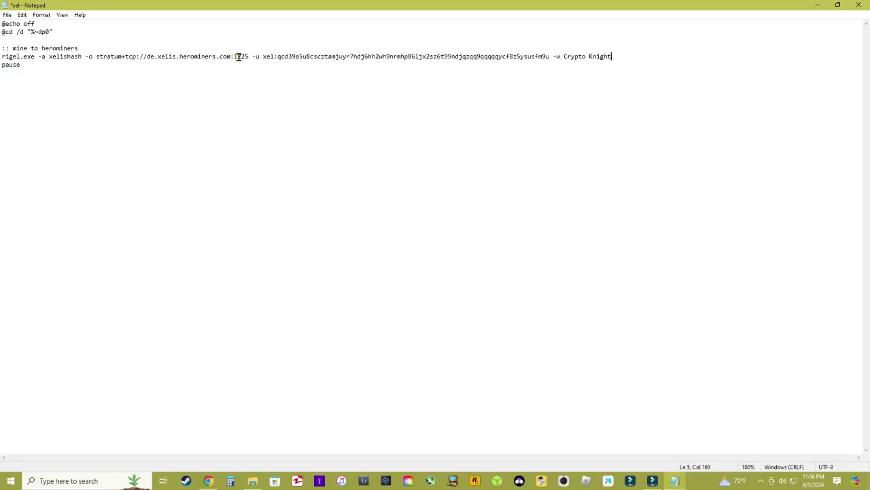
pyautogui.moveTo(248, 56); pyautogui.dragTo(152, 57)
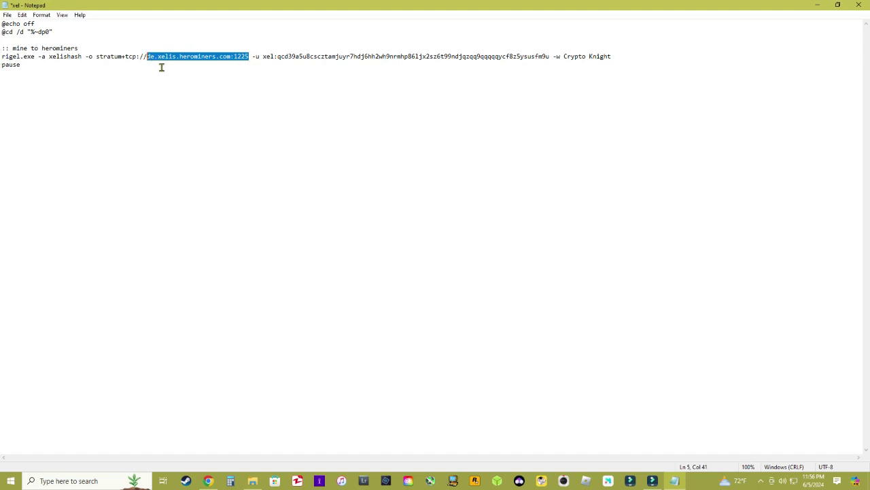
pyautogui.hotkey('ctrl', 'v')
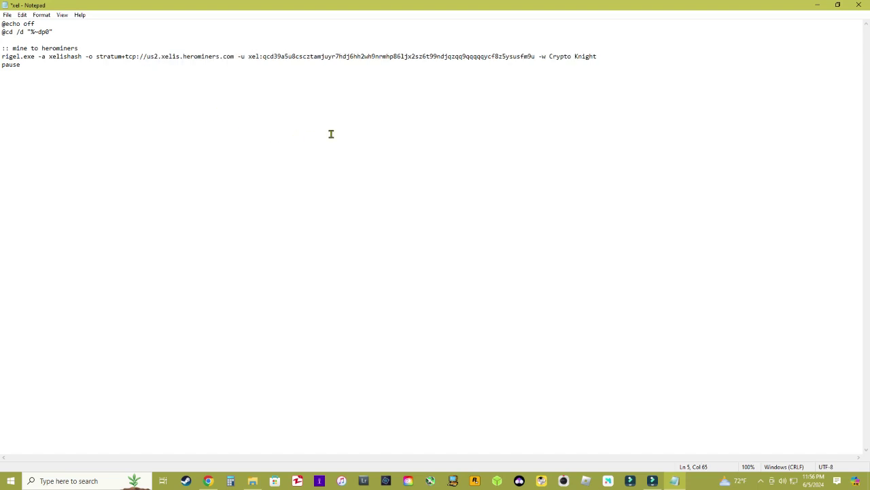
# Step: Save xel.bat, run it from the rigel folder, and close the 'Knight' argument error
pyautogui.click(859, 4)
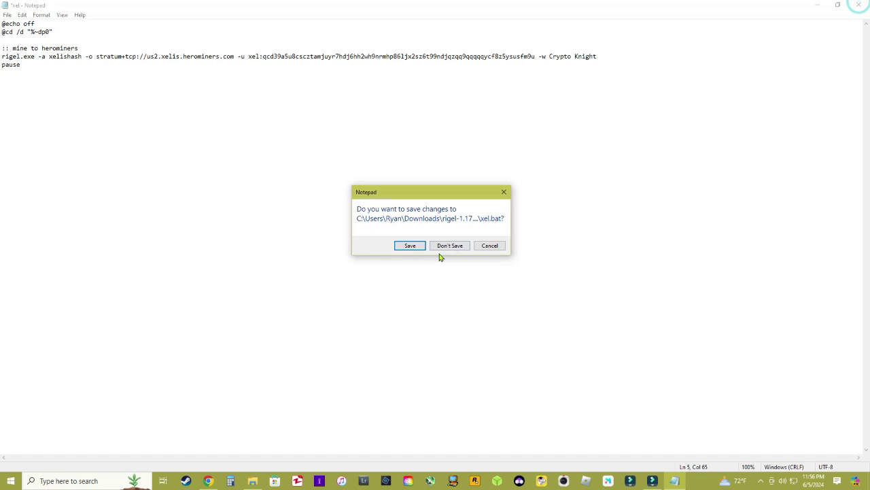
pyautogui.click(402, 247)
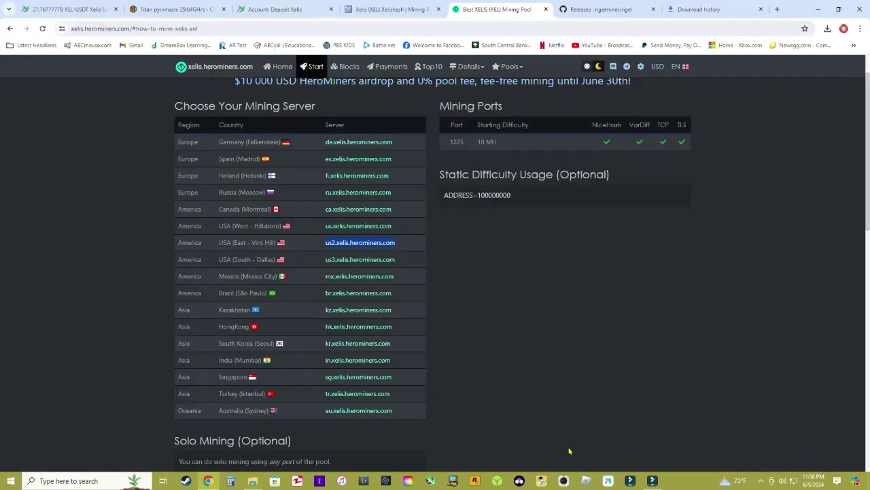
pyautogui.click(253, 481)
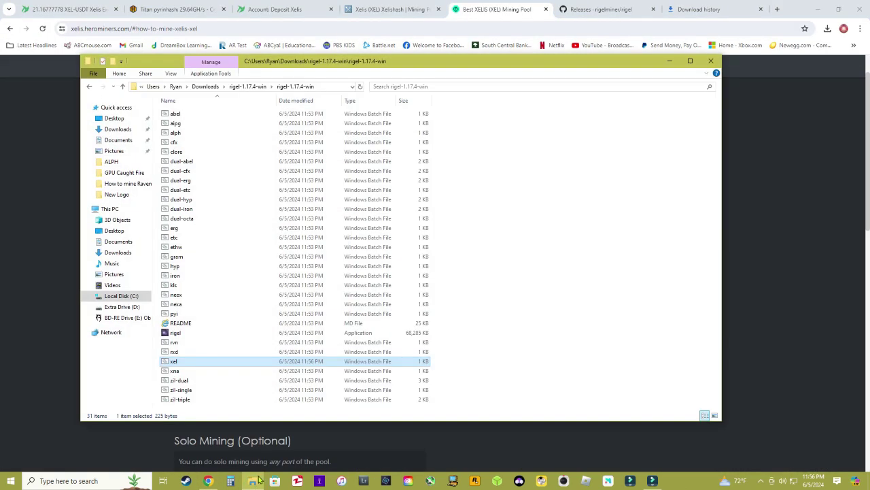
pyautogui.doubleClick(191, 362)
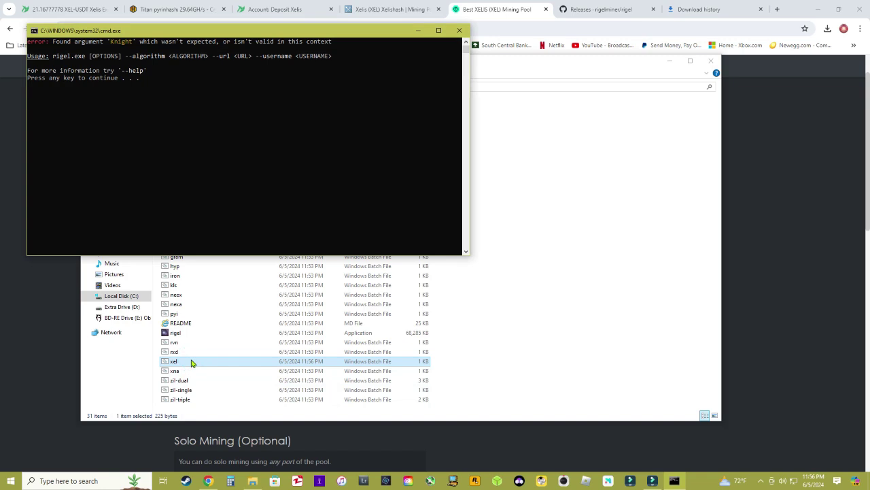
pyautogui.press('Return')
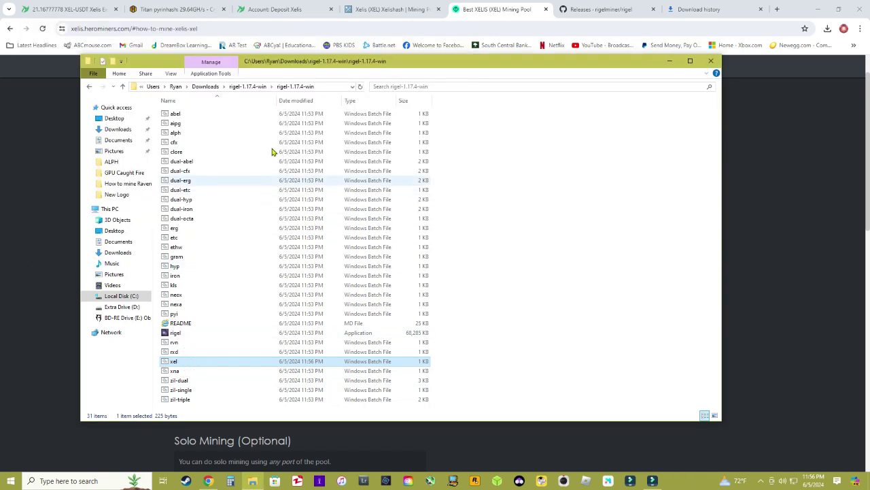
# Step: Change the worker to CryptoKnight, save xel.bat, rerun it and close the missing-port error
pyautogui.rightClick(235, 362)
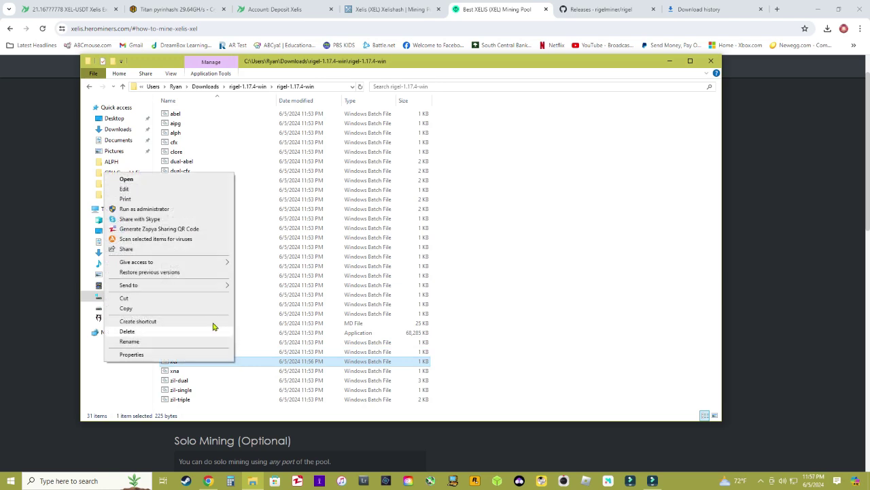
pyautogui.click(136, 191)
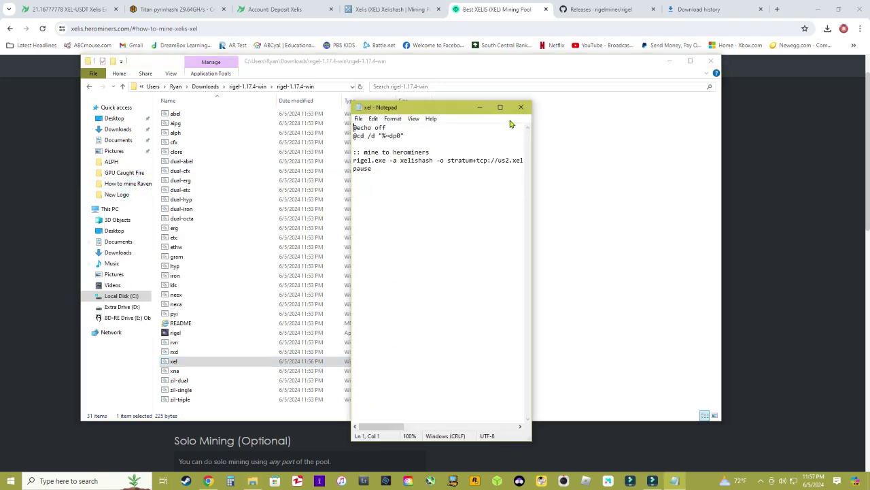
pyautogui.click(503, 107)
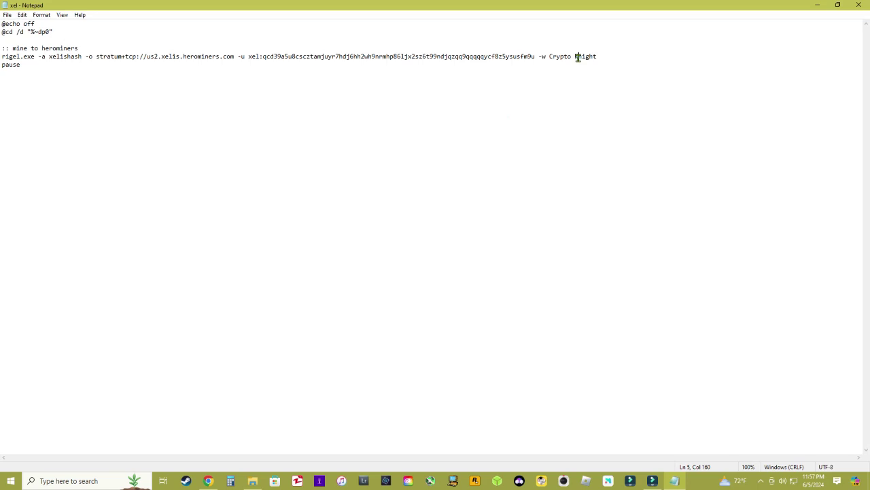
pyautogui.click(575, 57)
pyautogui.press('BackSpace')
pyautogui.click(859, 5)
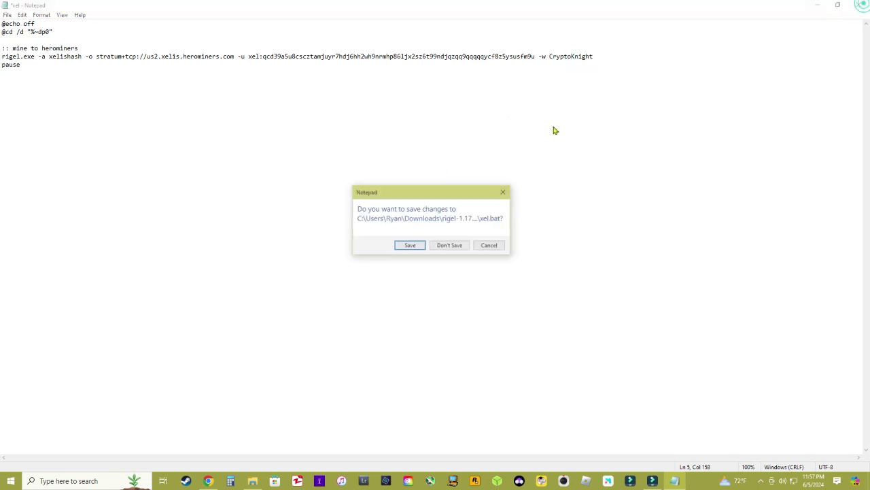
pyautogui.click(410, 245)
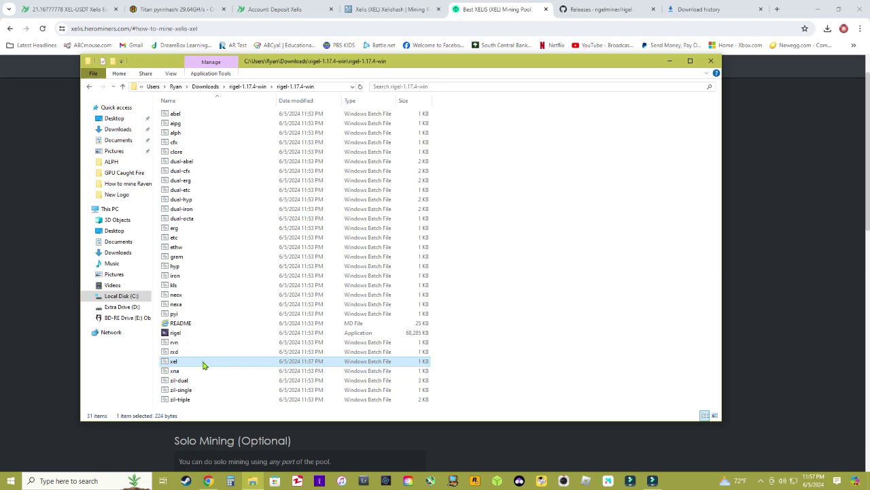
pyautogui.doubleClick(202, 361)
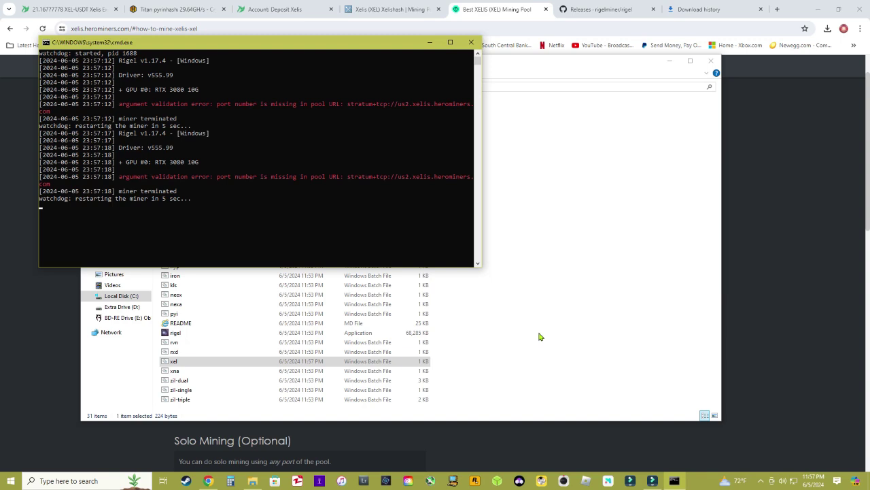
pyautogui.click(472, 43)
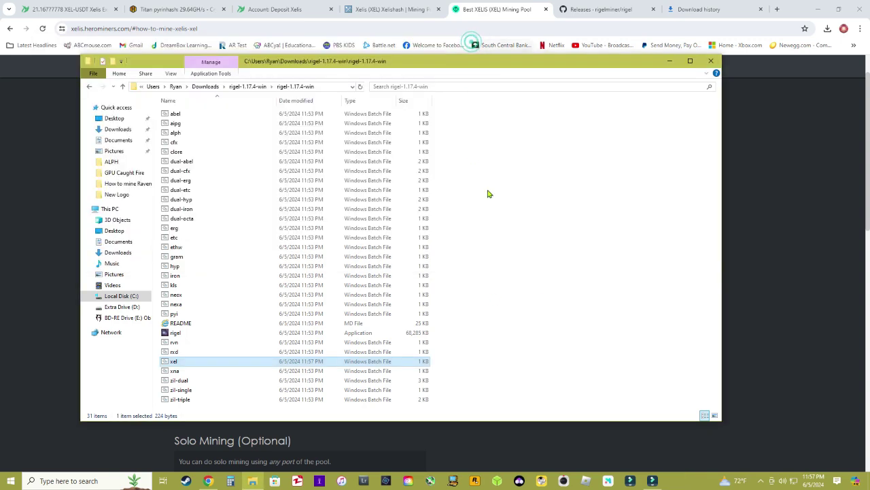
# Step: Reopen xel.bat in maximized Notepad with the cursor after '.com' in the pool URL
pyautogui.rightClick(210, 362)
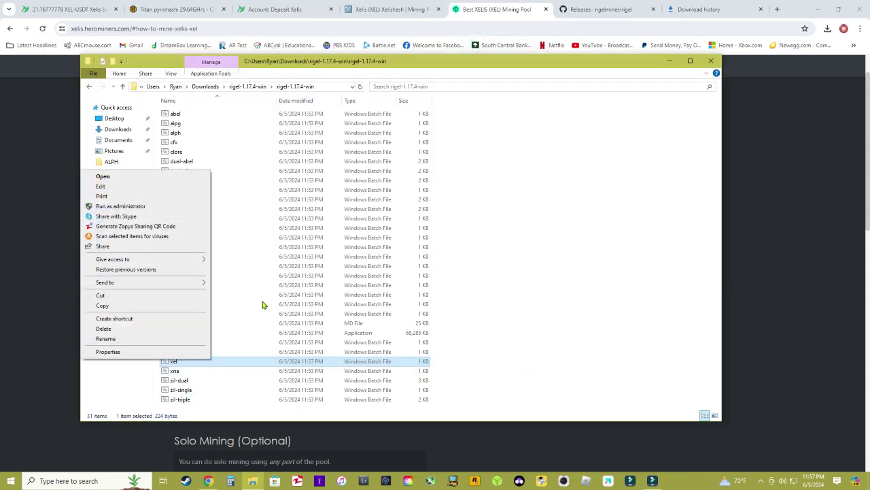
pyautogui.click(116, 186)
pyautogui.click(500, 108)
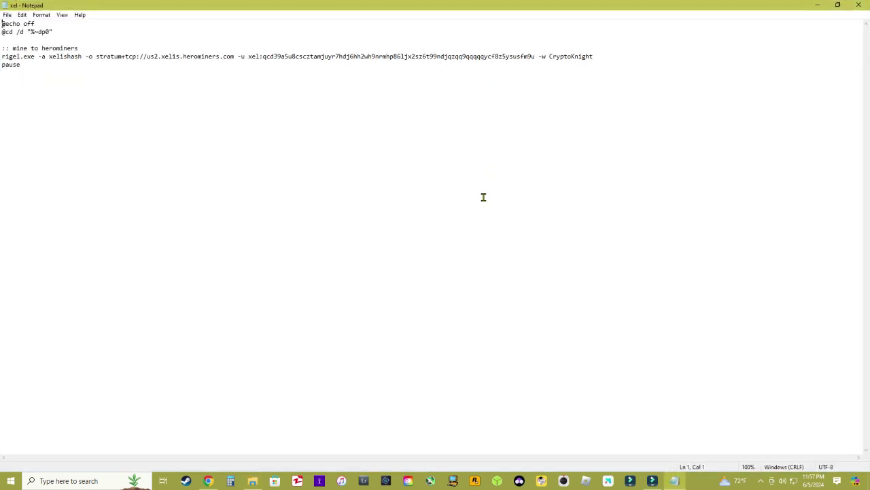
pyautogui.click(234, 57)
# Step: Check the Rigel example on the HeroMiners Start page for the pool port
pyautogui.click(250, 480)
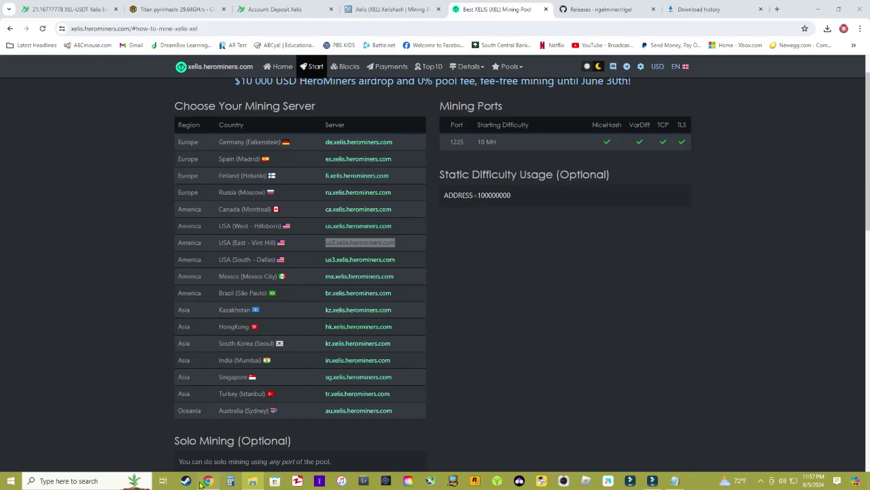
pyautogui.click(209, 480)
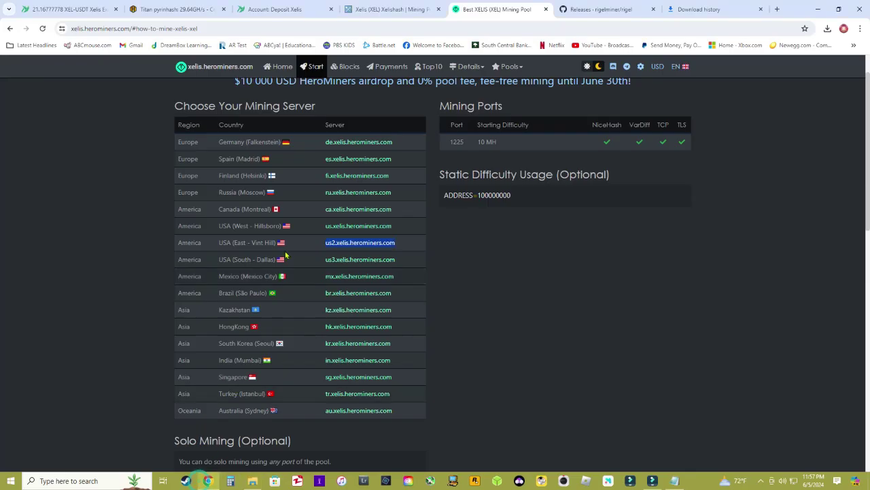
pyautogui.click(271, 65)
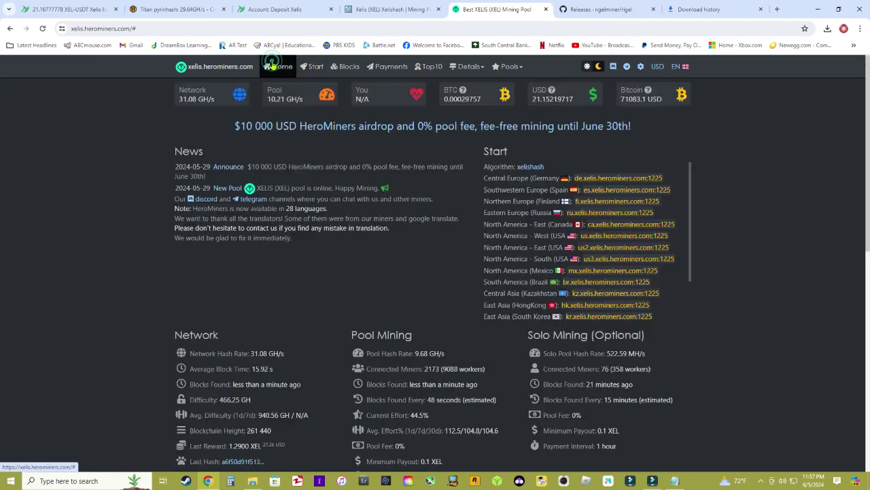
pyautogui.click(313, 66)
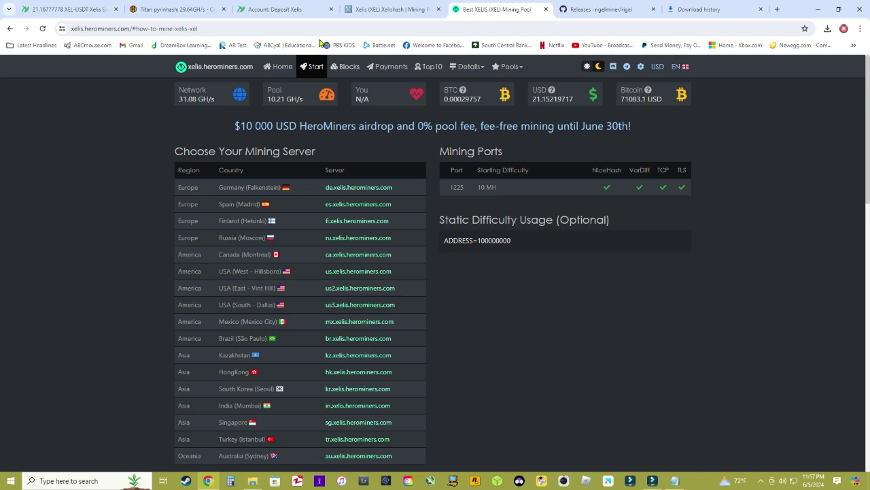
pyautogui.scroll(-1, 381, 298)
pyautogui.scroll(-10, 381, 297)
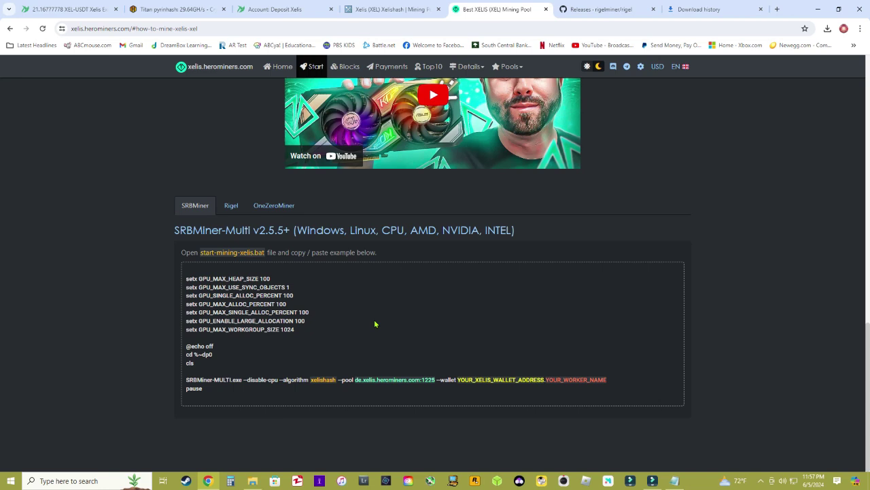
pyautogui.click(231, 211)
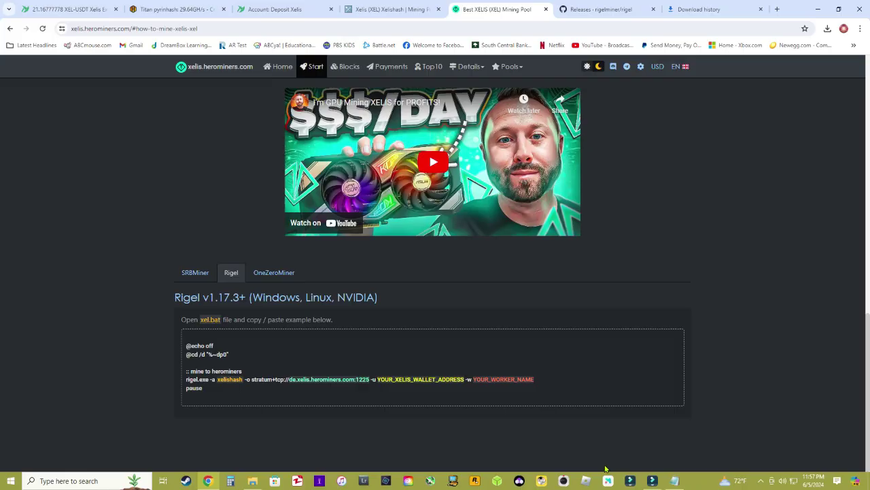
pyautogui.click(674, 481)
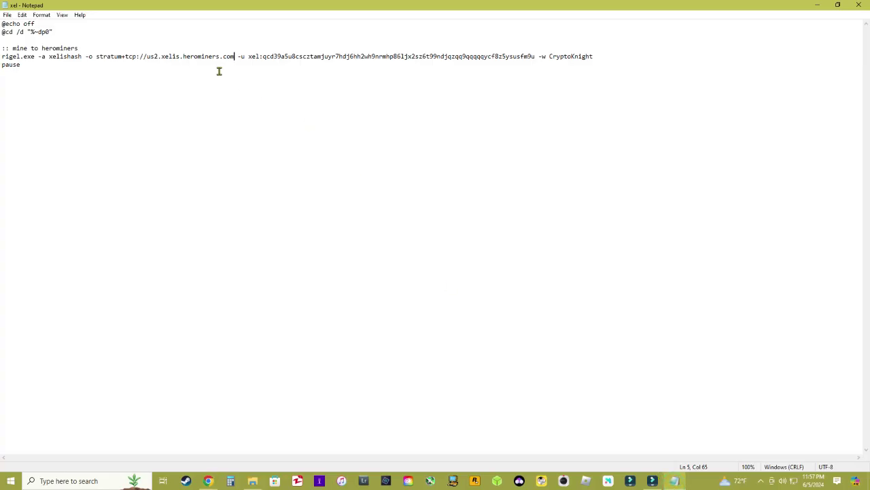
# Step: Append :1225 to the us2 pool address and save xel.bat
pyautogui.write(':')
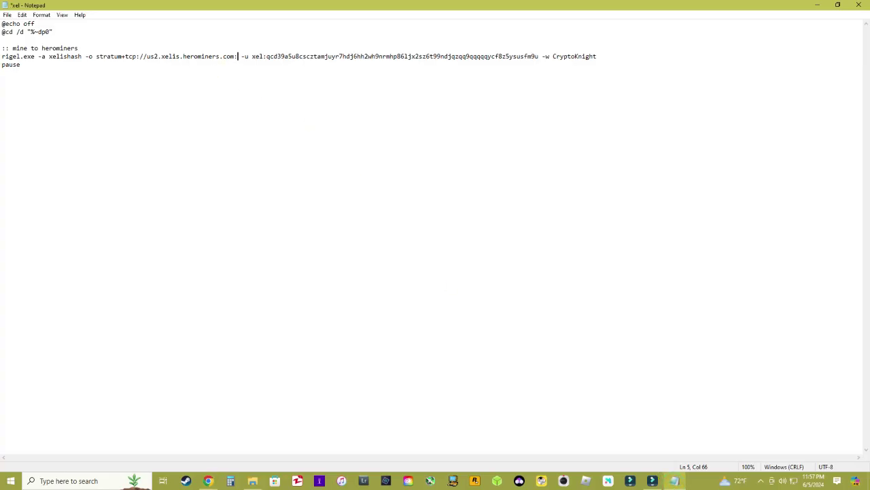
pyautogui.write('1225')
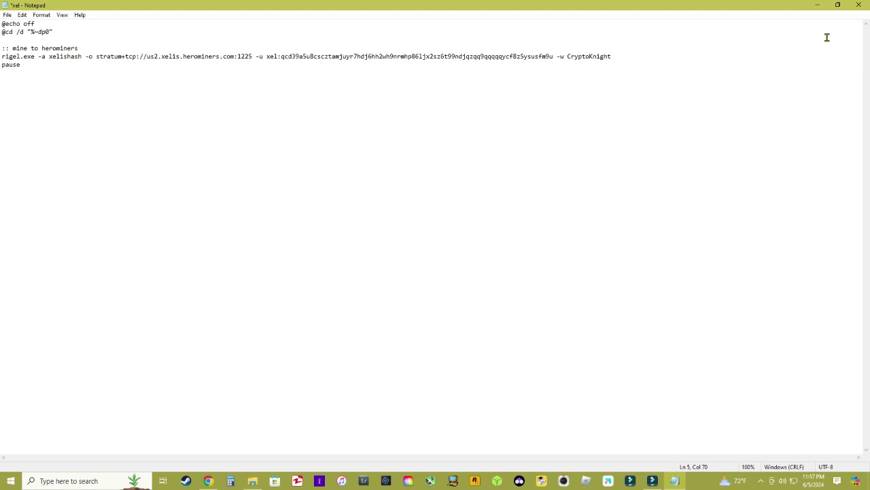
pyautogui.click(860, 7)
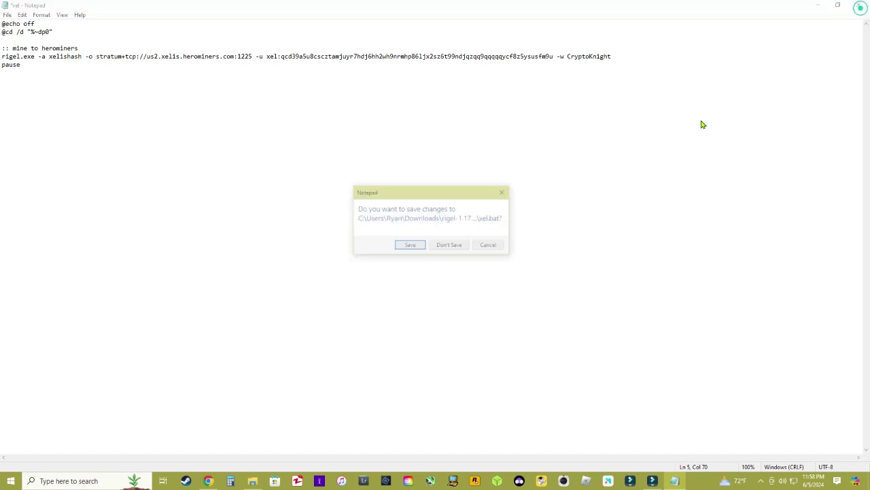
pyautogui.click(408, 245)
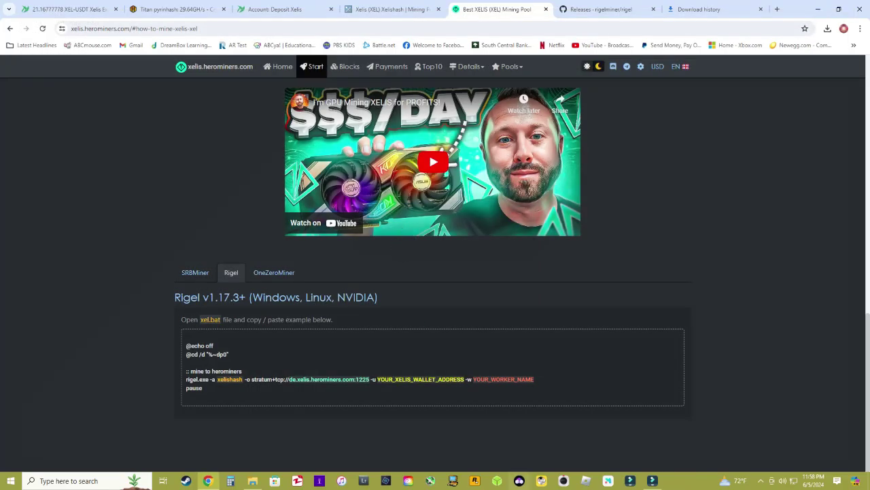
# Step: Run xel.bat to start Rigel mining xelishash on us2.xelis.herominers.com:1225
pyautogui.click(816, 9)
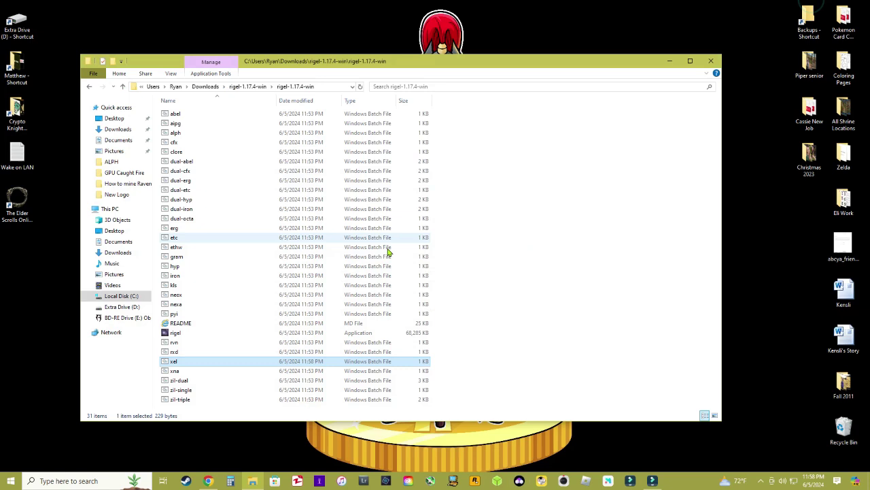
pyautogui.doubleClick(252, 362)
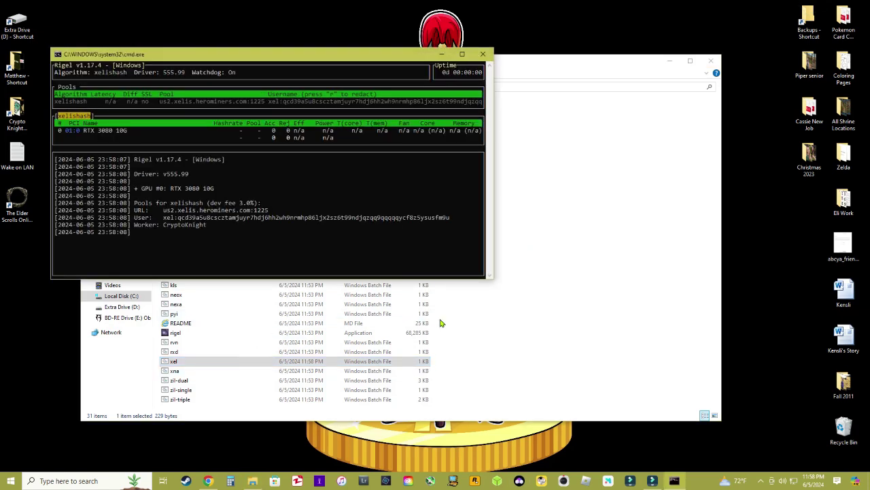